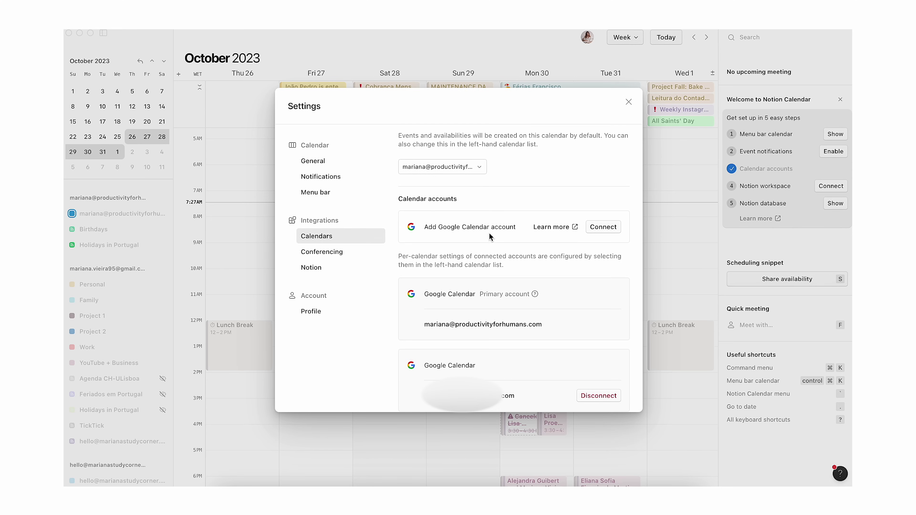
Check the default-calendar options in Settings, leaving the main account calendar as default.
left_click(433, 170)
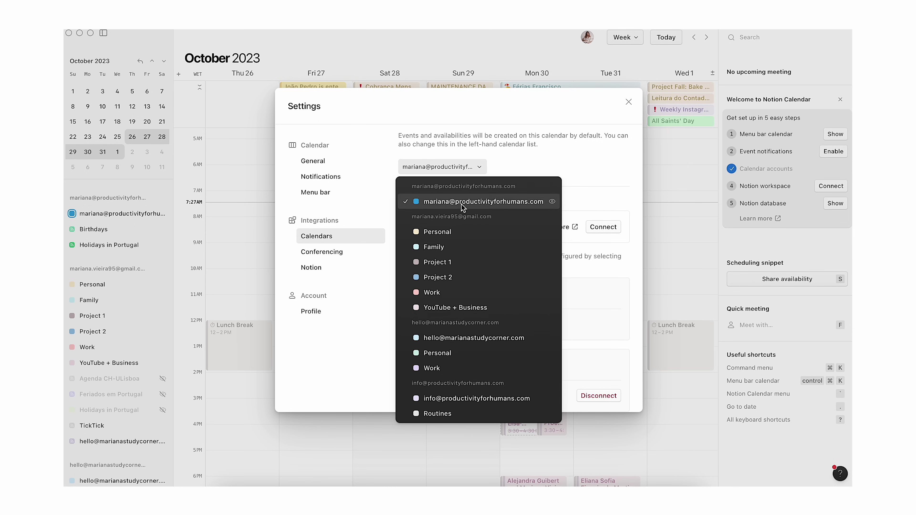
left_click(482, 149)
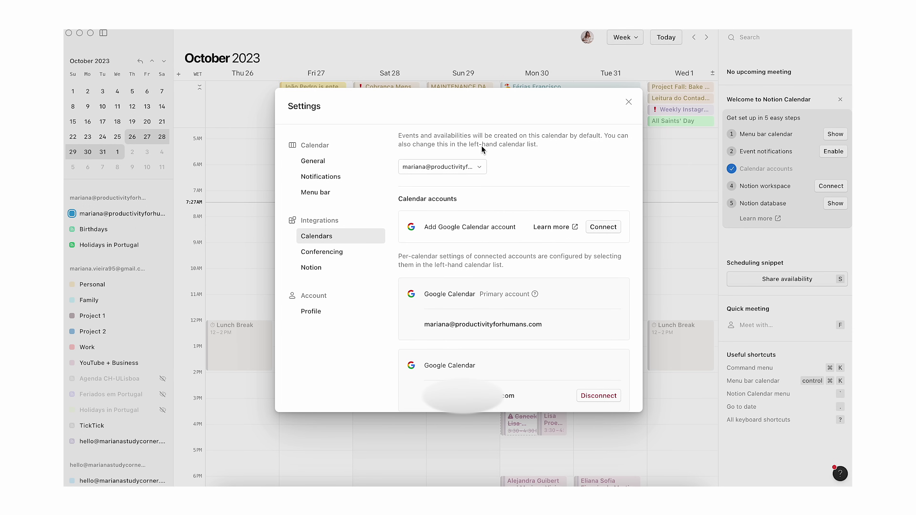
scroll(482, 149, "up", 2)
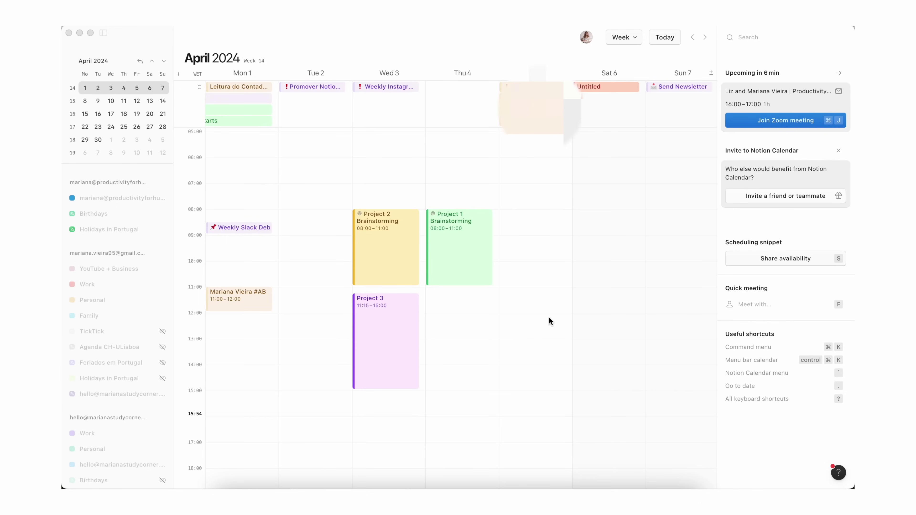
Open the Untitled all-day Sat Apr 6 event, then select the first Main To-Do List row.
left_click(593, 87)
left_click(592, 88)
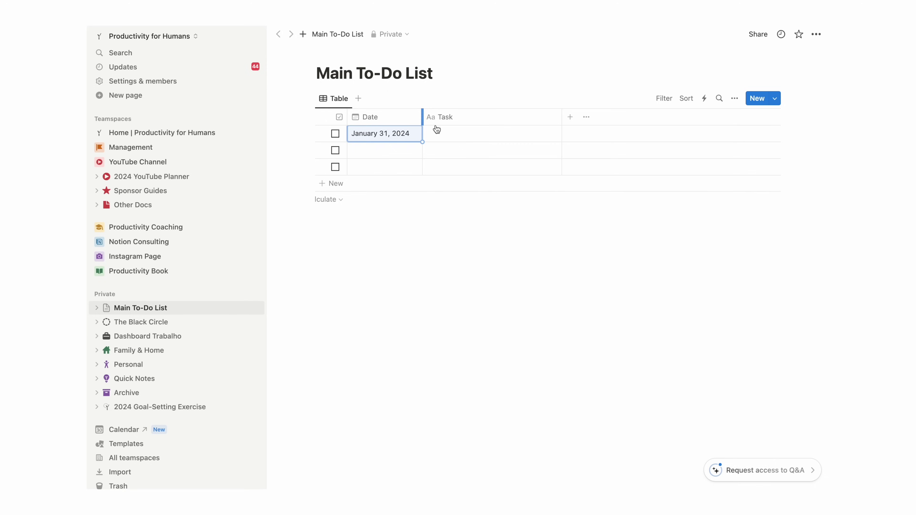
left_click(456, 141)
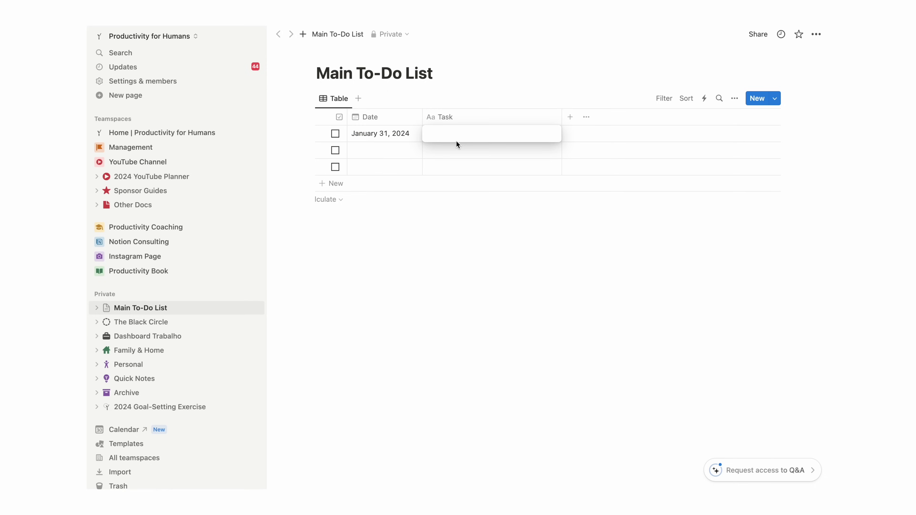
Add Finish report and Pay bills tasks, then view the 2024 YouTube Planner calendar and Future Videos table.
type("Finish report")
left_click(453, 150)
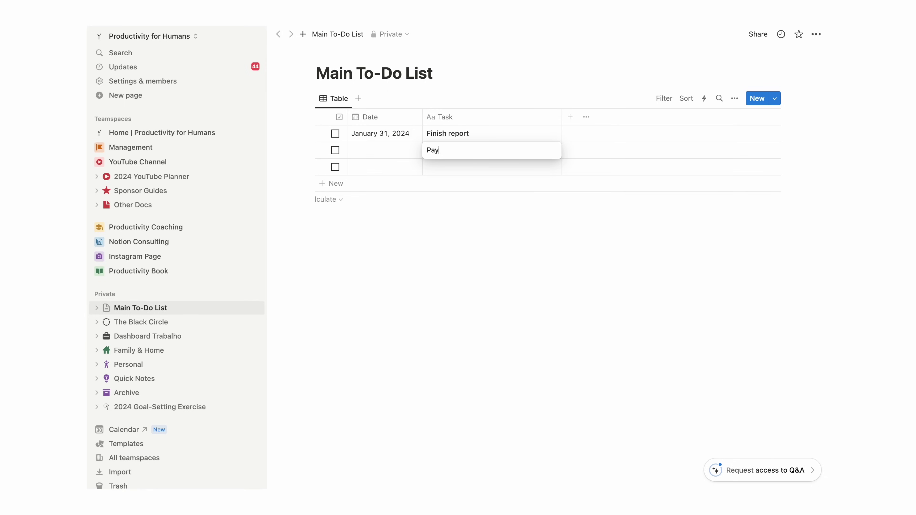
type("Pay bills")
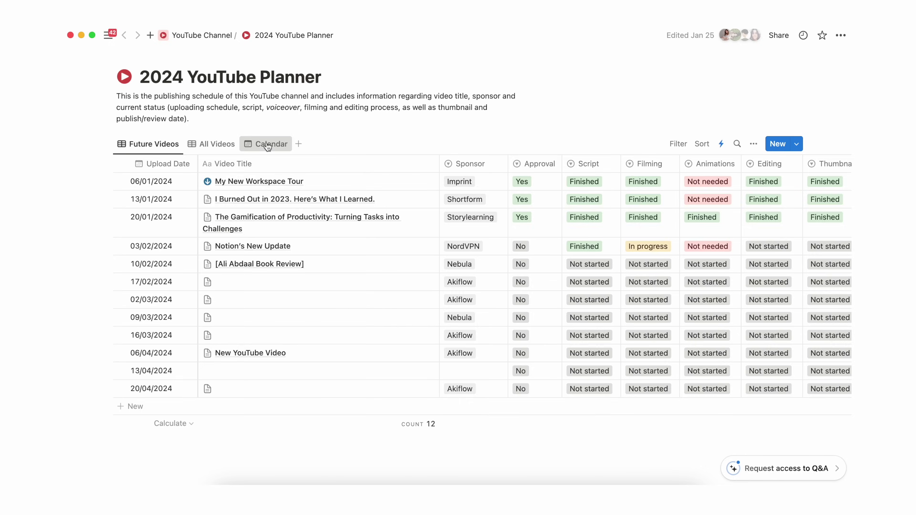
left_click(273, 147)
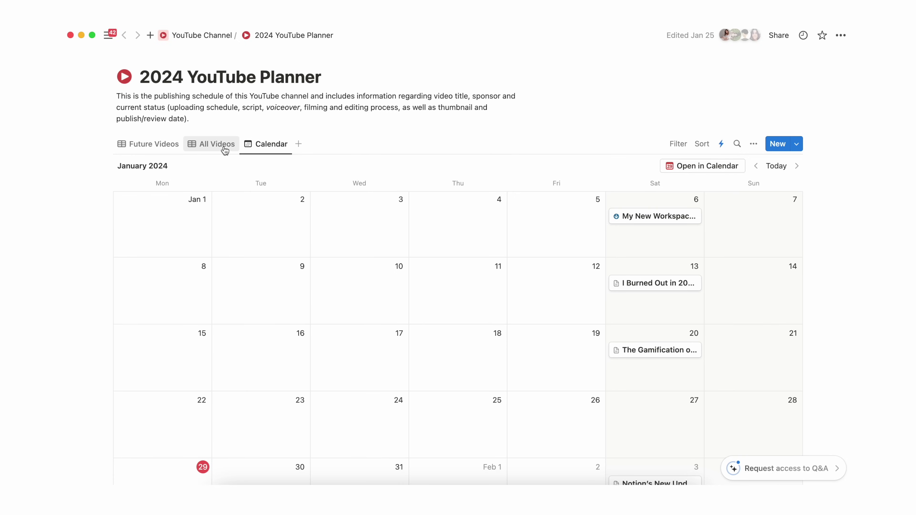
left_click(175, 146)
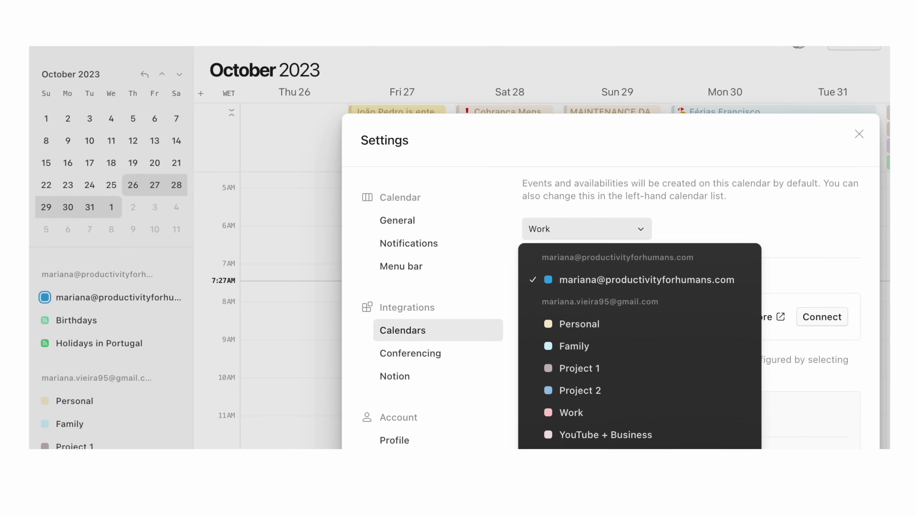
Close the default-calendar list unchanged and expand the second and third accounts' calendar lists in the sidebar.
left_click(644, 204)
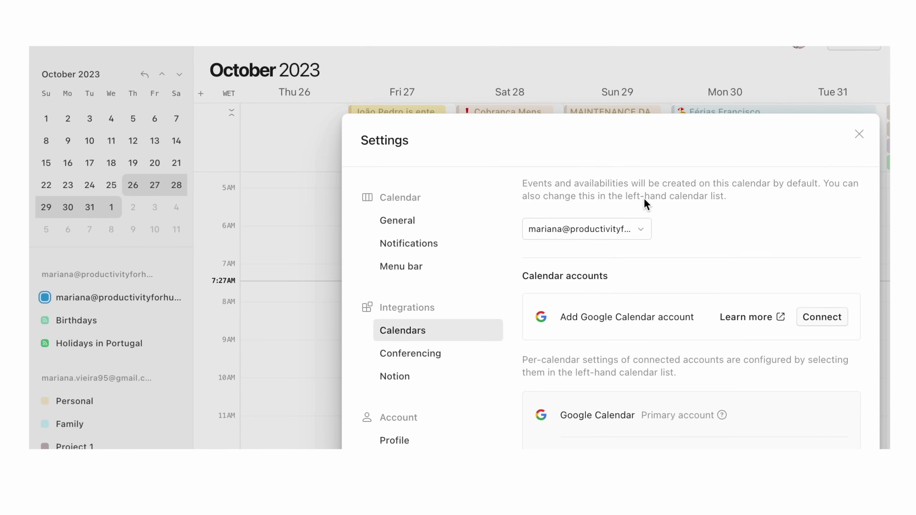
scroll(645, 204, "up", 2)
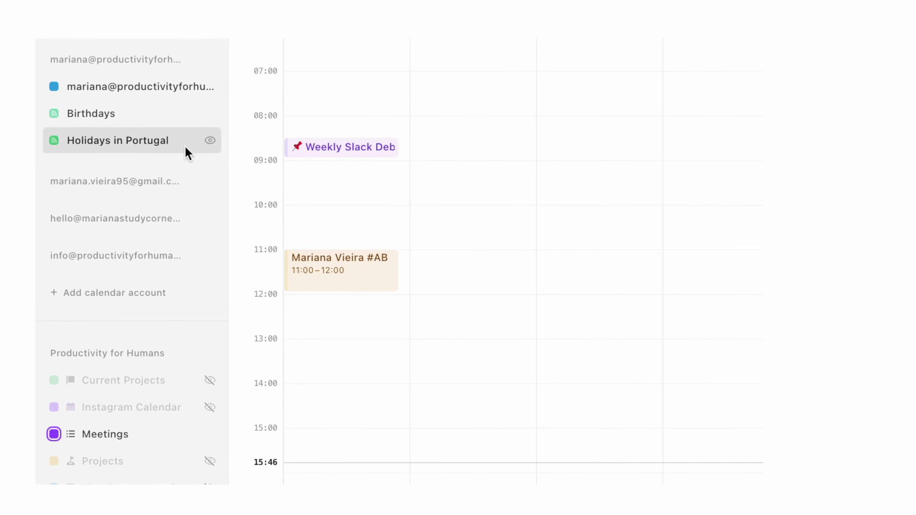
left_click(235, 180)
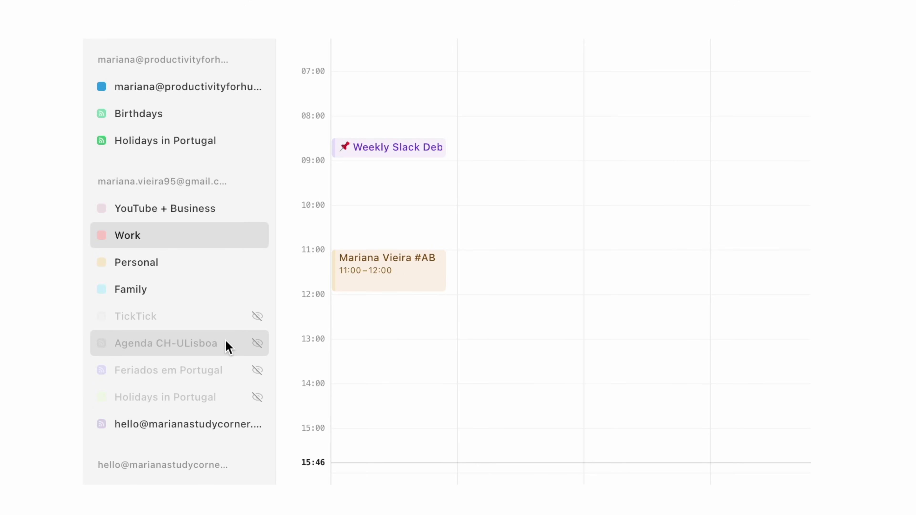
left_click(234, 465)
scroll(234, 466, "down", 5)
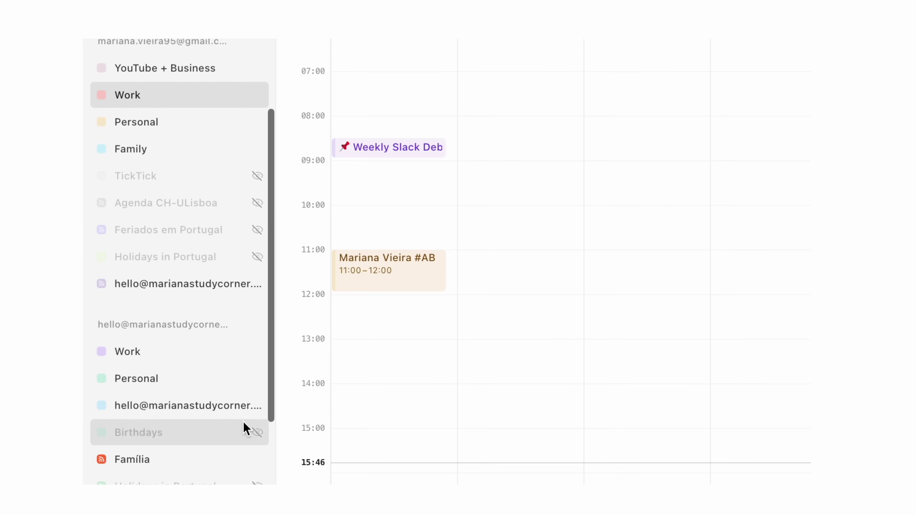
scroll(217, 366, "up", 3)
scroll(216, 364, "up", 2)
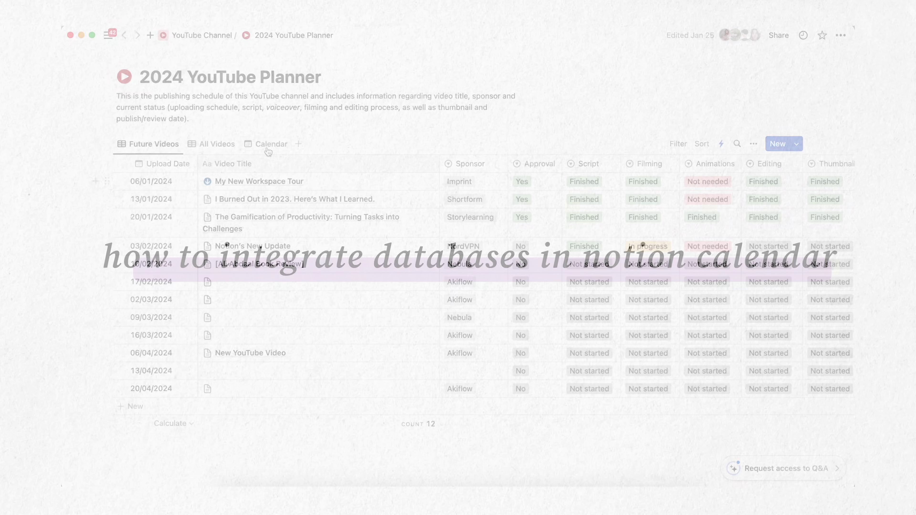
left_click(282, 144)
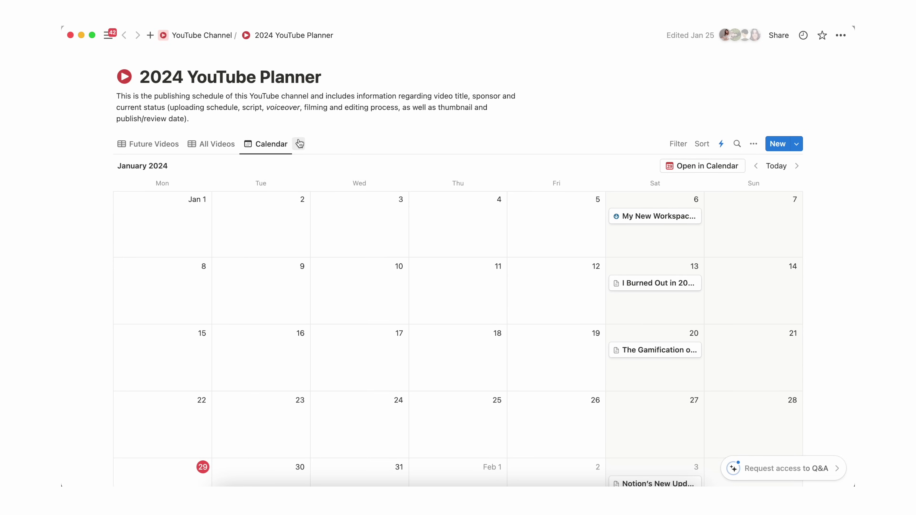
left_click(175, 145)
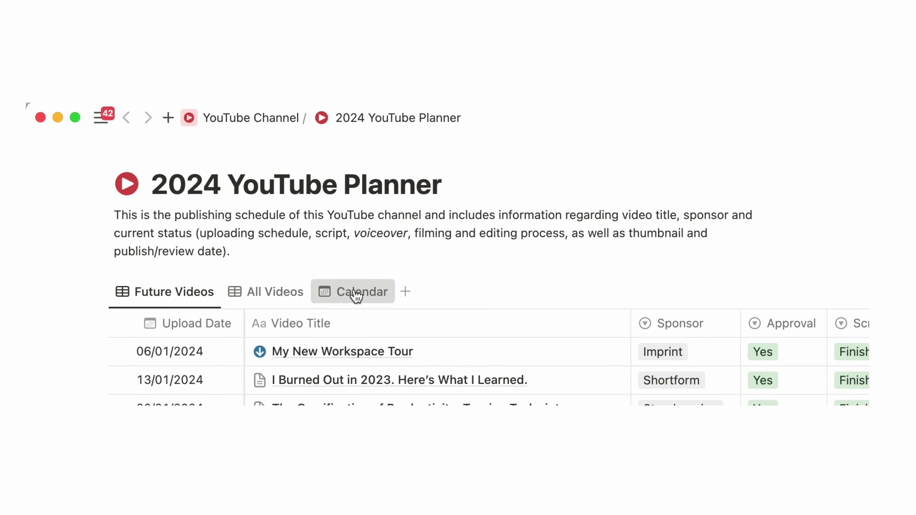
left_click(274, 145)
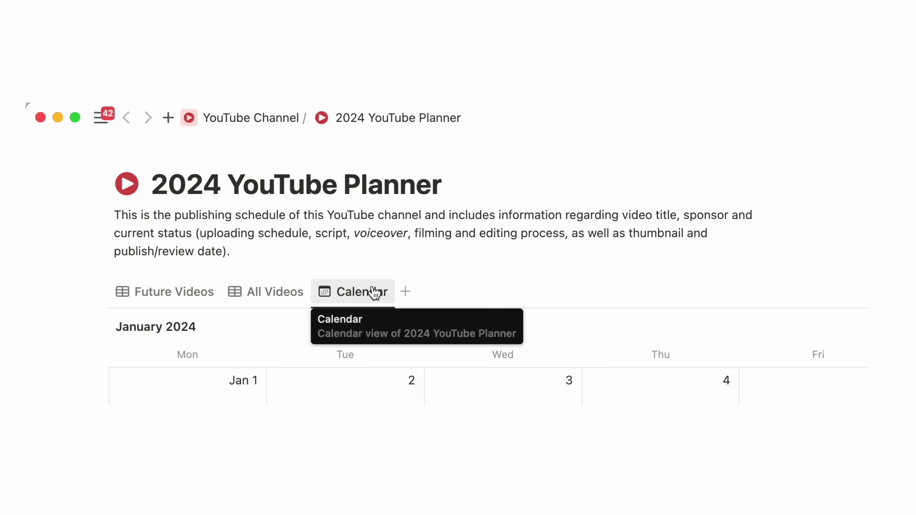
left_click(205, 294)
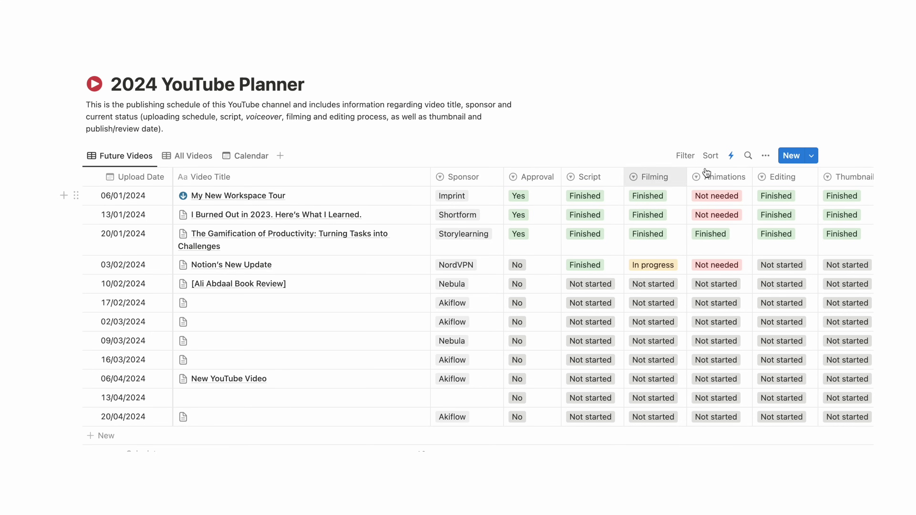
left_click(764, 157)
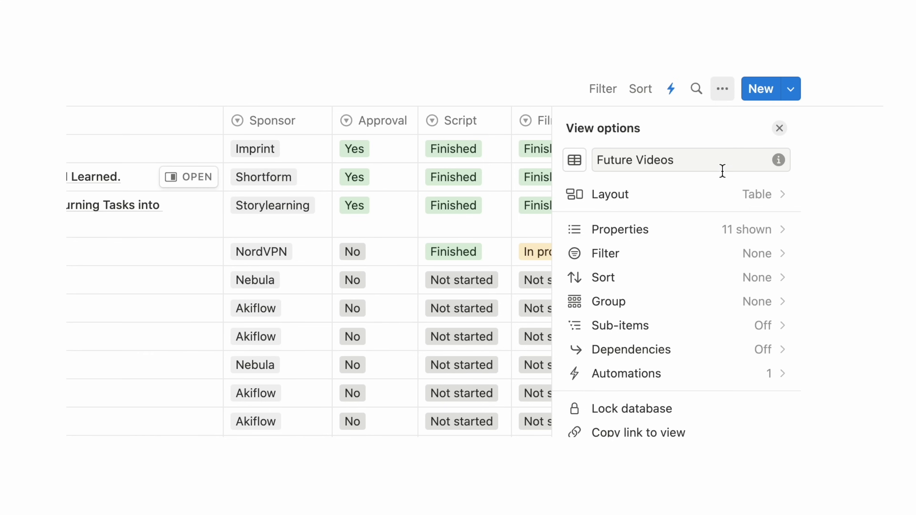
left_click(726, 199)
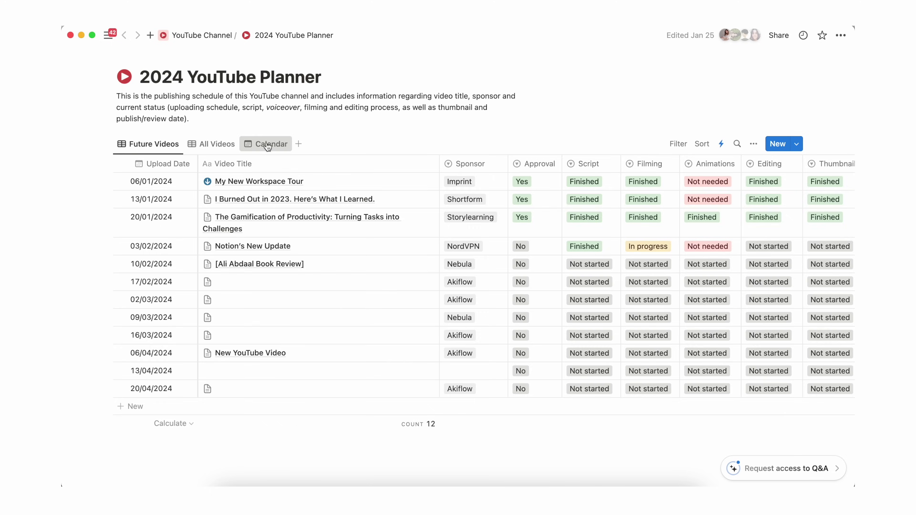
left_click(267, 145)
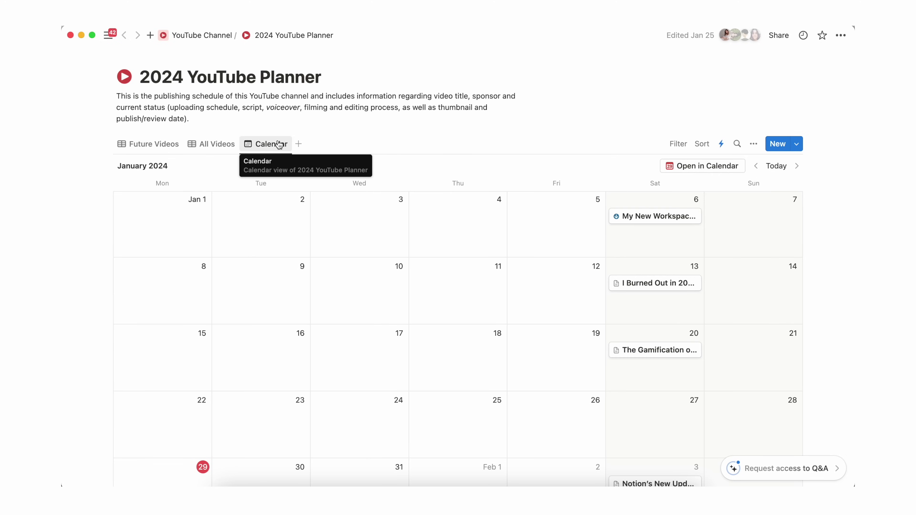
left_click(174, 145)
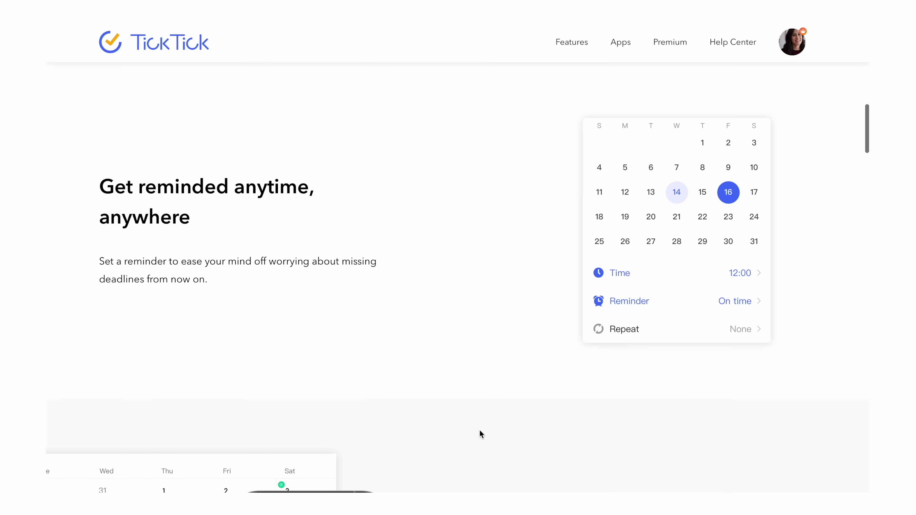
Open the Personal task list and switch to the weekly task calendar.
scroll(480, 430, "down", 10)
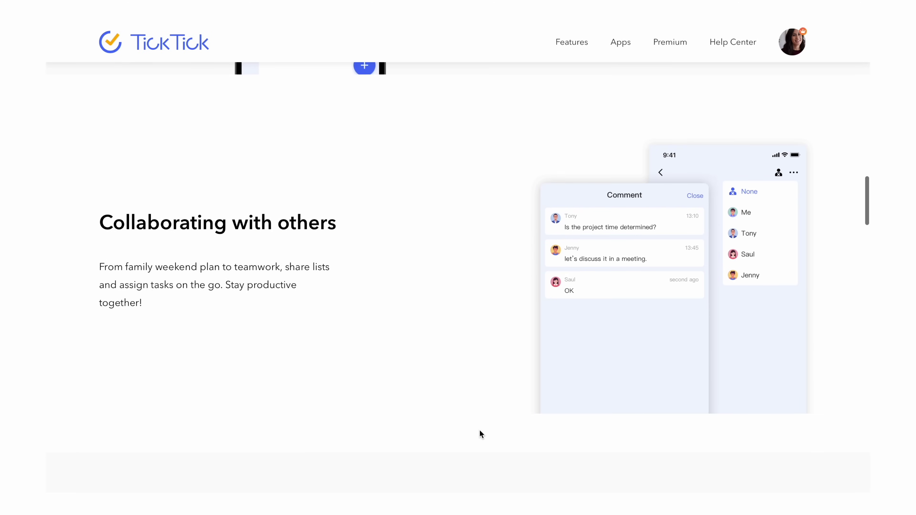
scroll(480, 430, "down", 10)
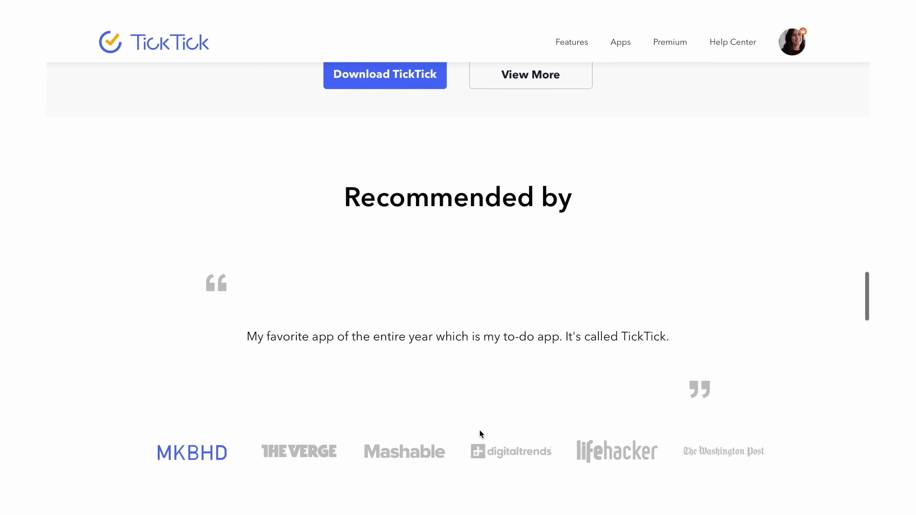
scroll(480, 431, "down", 10)
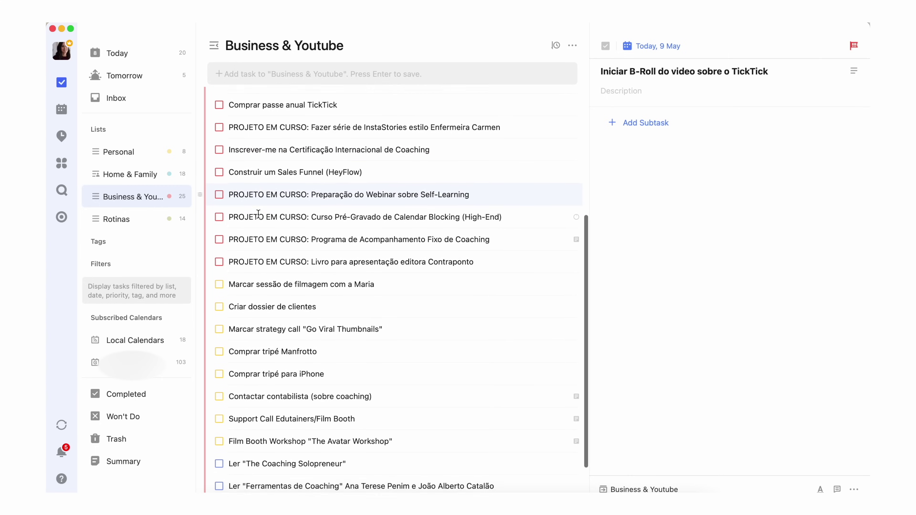
scroll(258, 213, "down", 3)
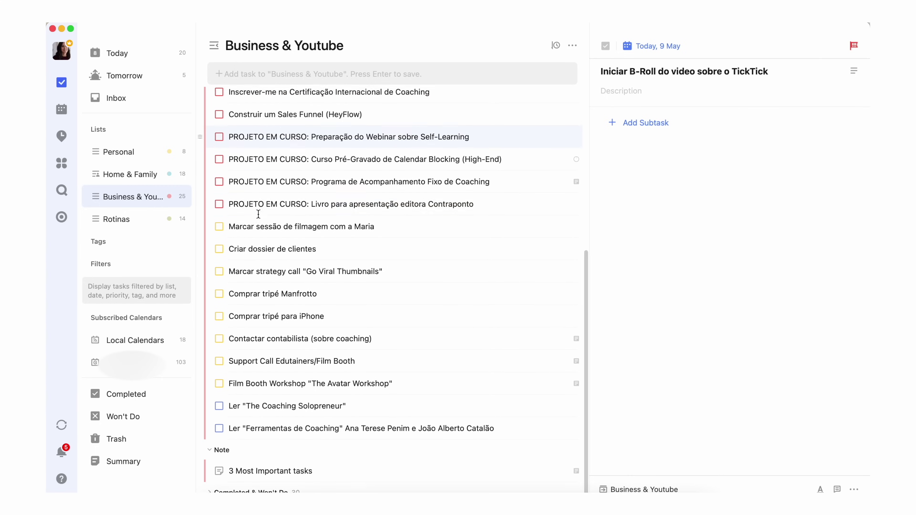
left_click(139, 152)
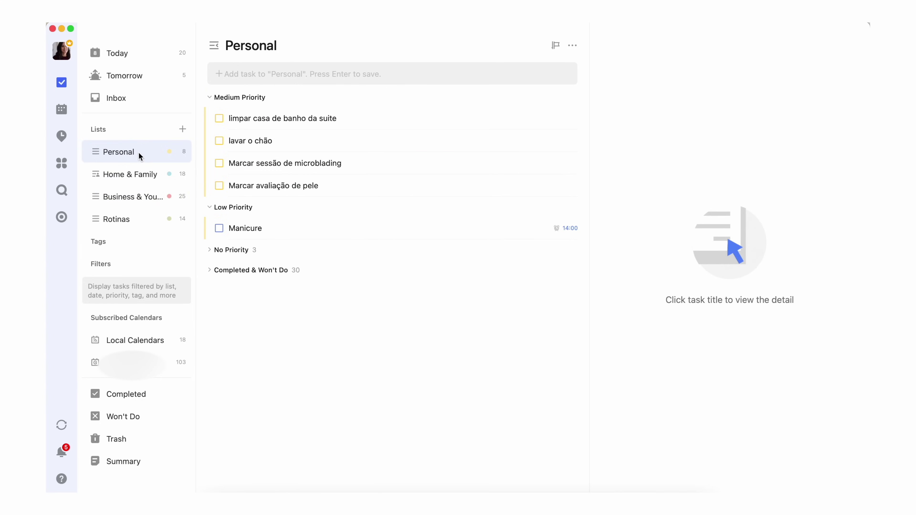
left_click(61, 113)
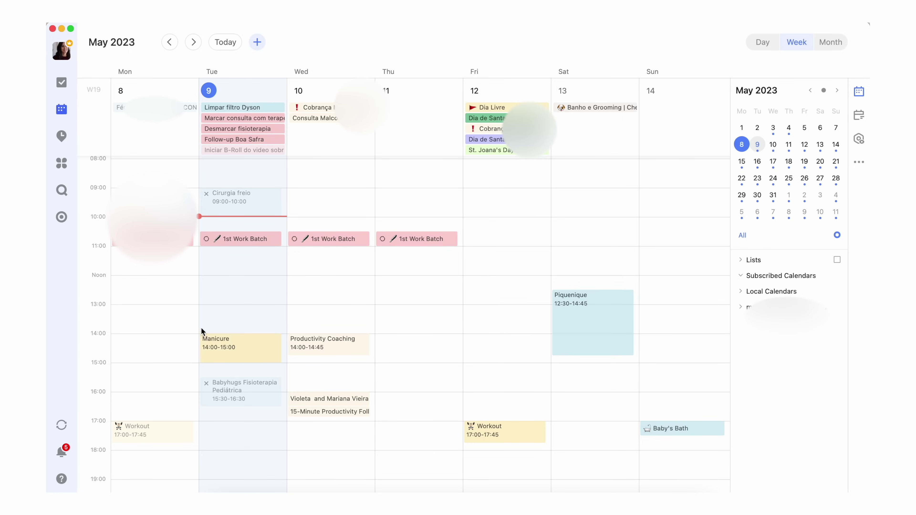
Flag Work on TickTick video as High priority and show the Eisenhower Matrix.
scroll(203, 331, "down", 2)
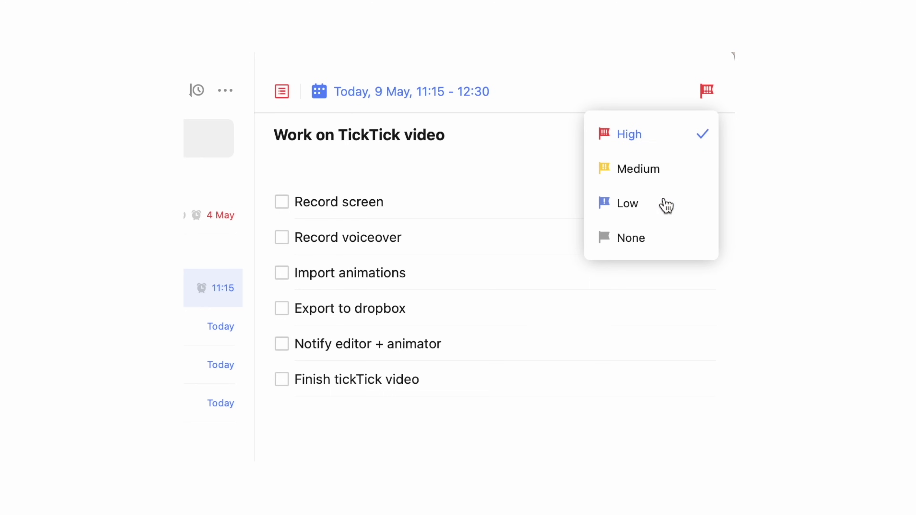
left_click(652, 140)
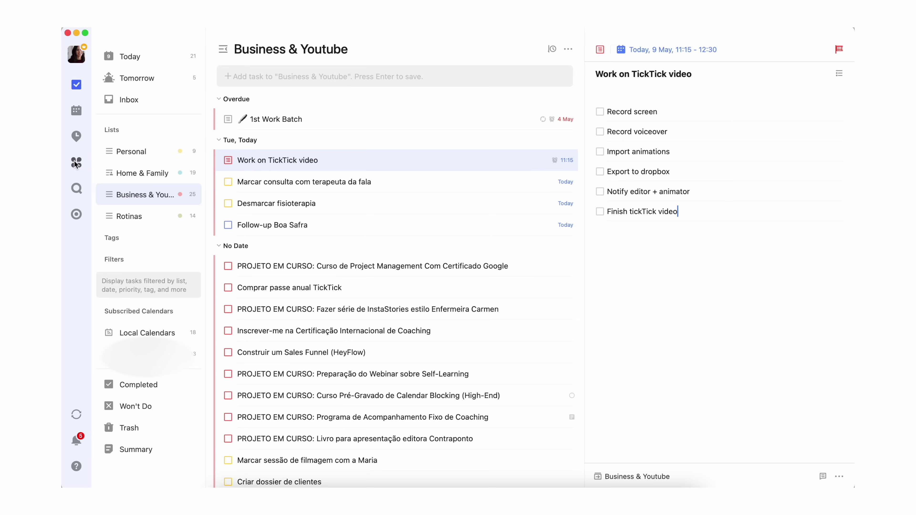
left_click(75, 163)
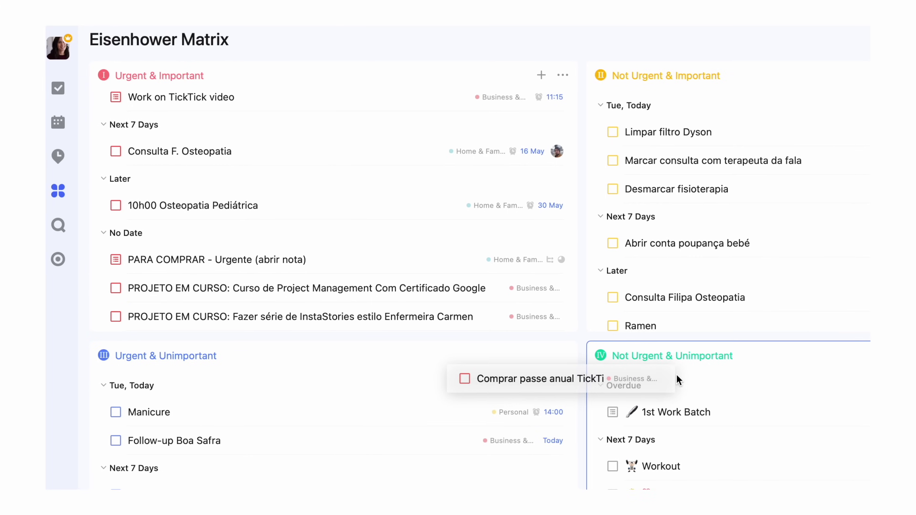
Drag a task card into the neighbouring Eisenhower Matrix quadrant.
left_click_drag(619, 377, 668, 376)
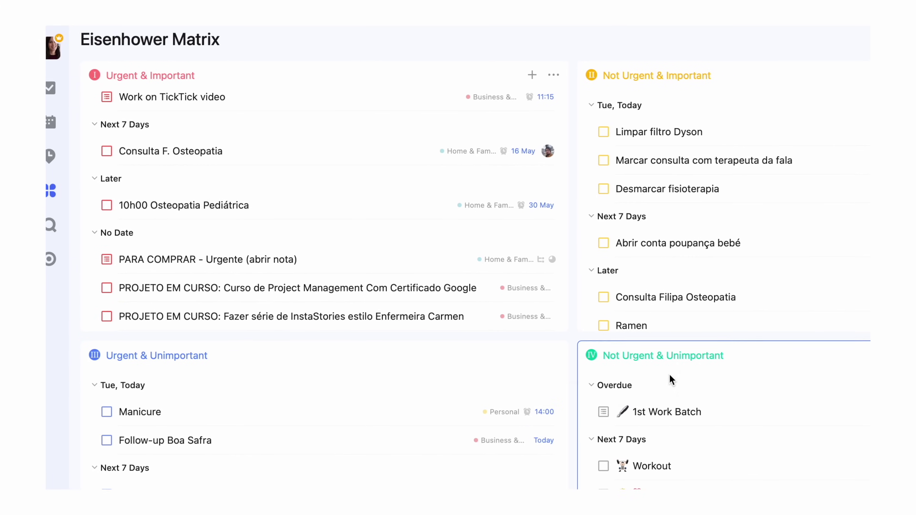
scroll(644, 379, "down", 5)
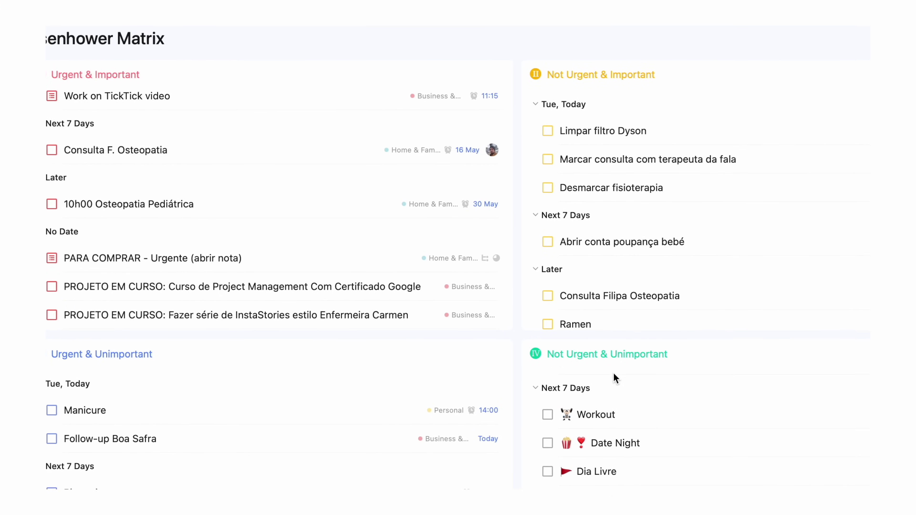
scroll(584, 373, "down", 2)
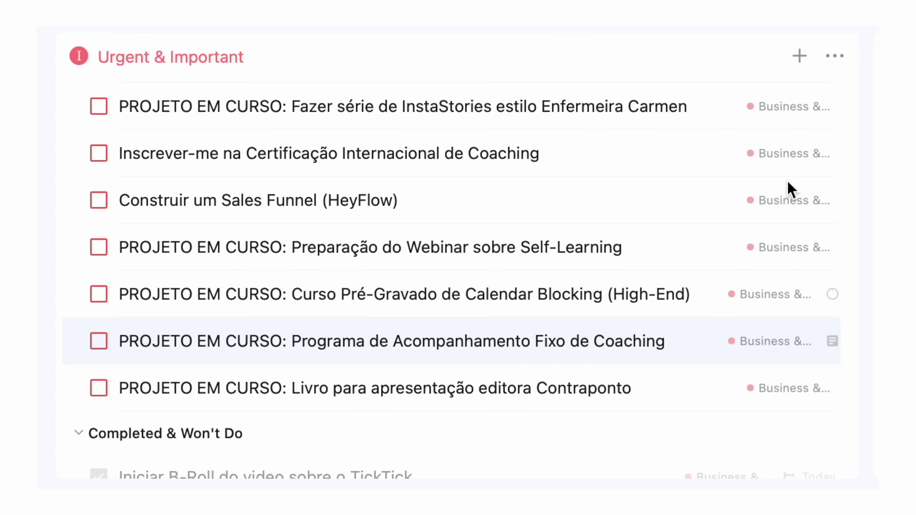
Open the Business & Youtube list from that task's list tag.
scroll(652, 195, "up", 1)
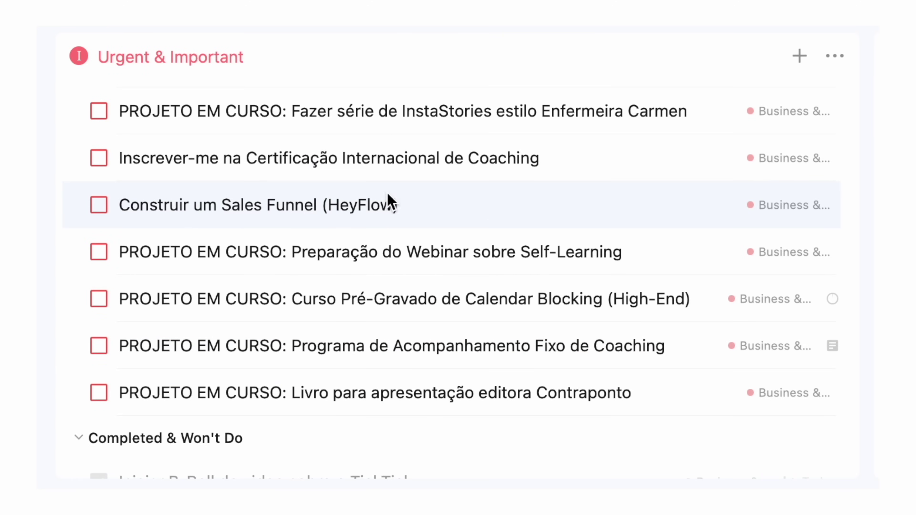
left_click(786, 207)
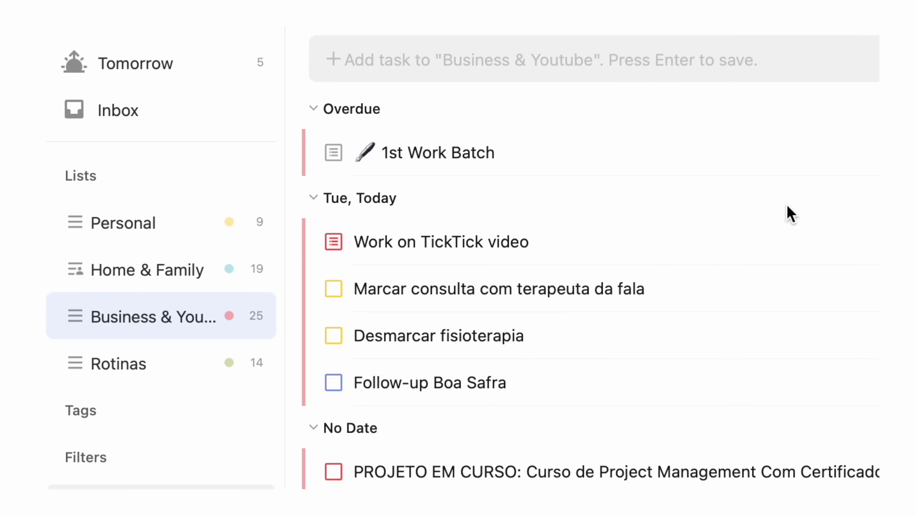
scroll(770, 276, "down", 5)
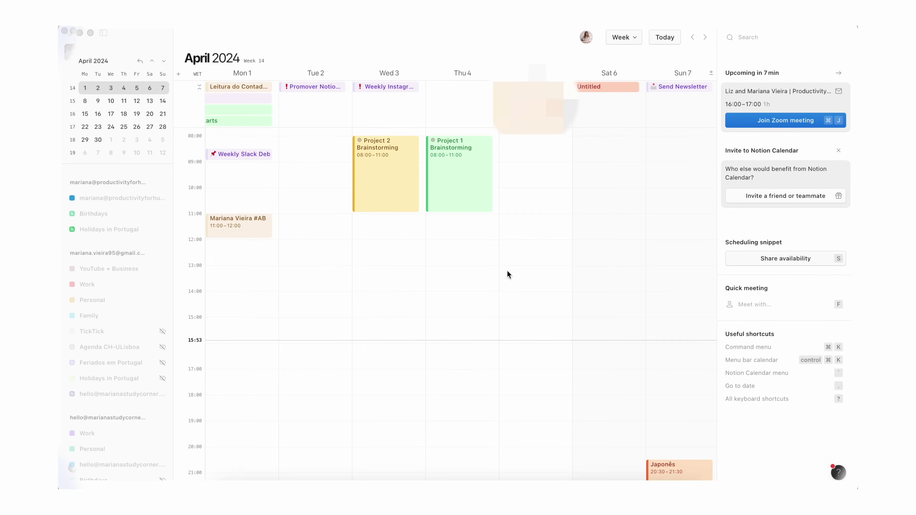
Block out Wednesday 3 April from 11:15 and title the new event Project 3.
left_click(397, 305)
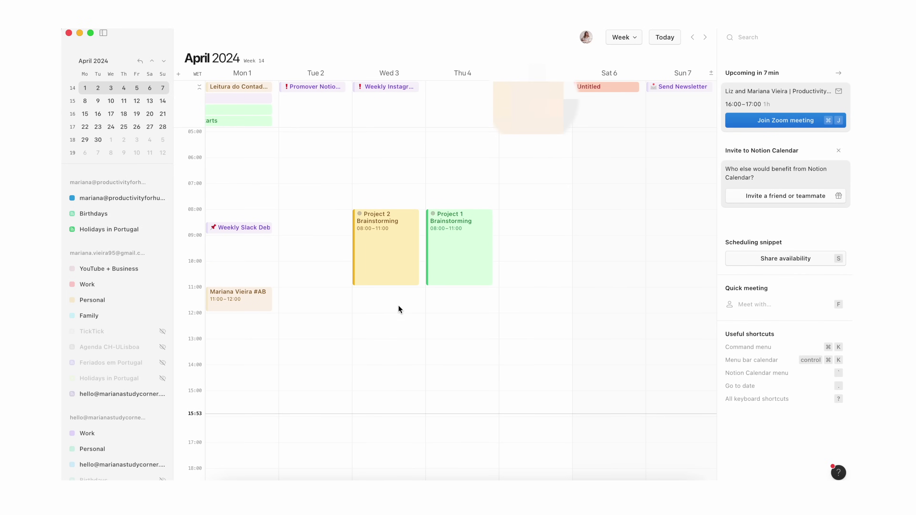
left_click_drag(394, 295, 396, 353)
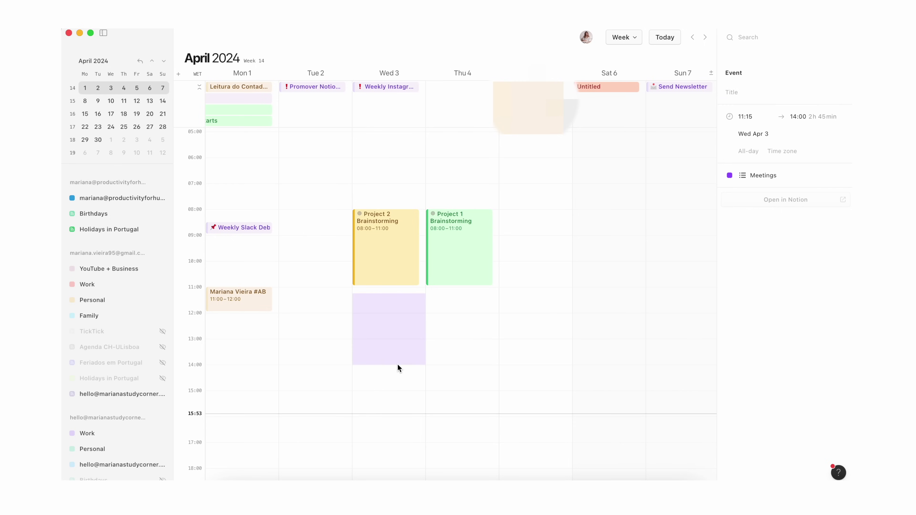
type("Project 3")
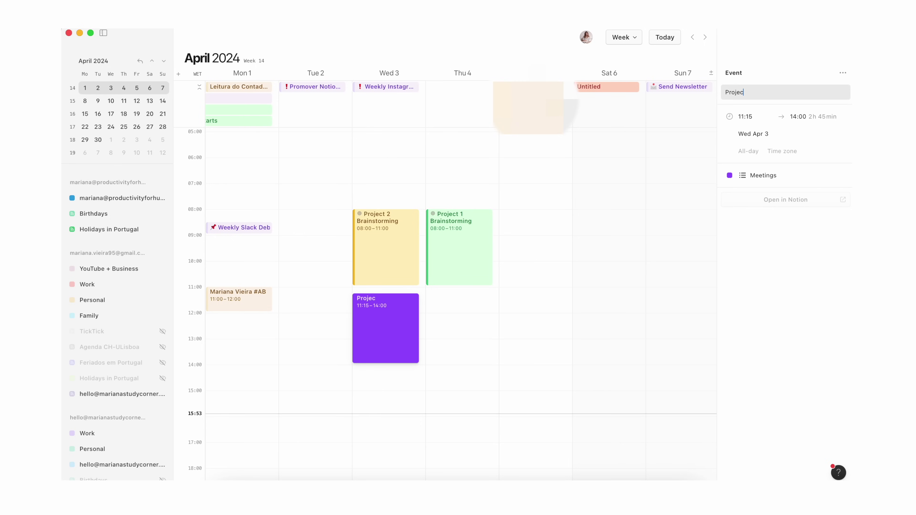
Set Project 3 to end at 15:00 and assign it to the Meetings calendar.
left_click(798, 117)
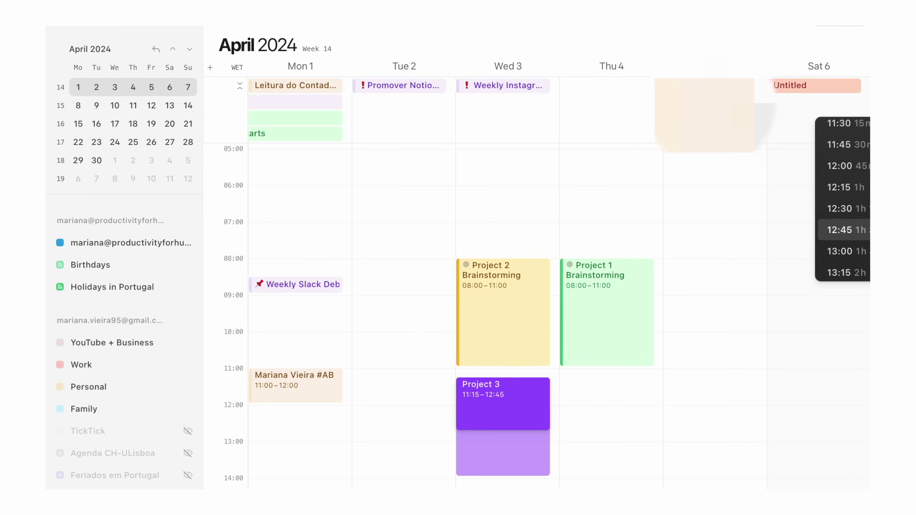
scroll(844, 198, "down", 3)
left_click(844, 188)
left_click(866, 177)
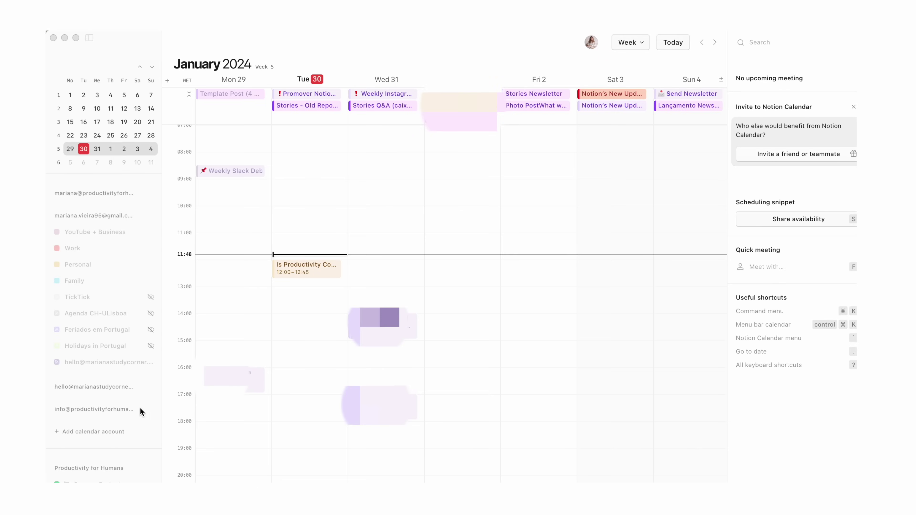
scroll(139, 415, "down", 5)
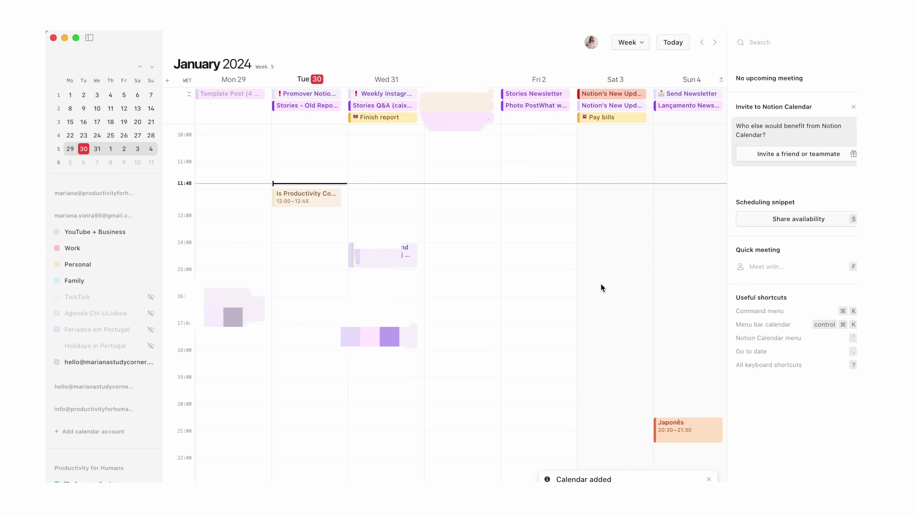
Open the Pay bills event details, then step to the next week and back to week 5.
left_click(592, 119)
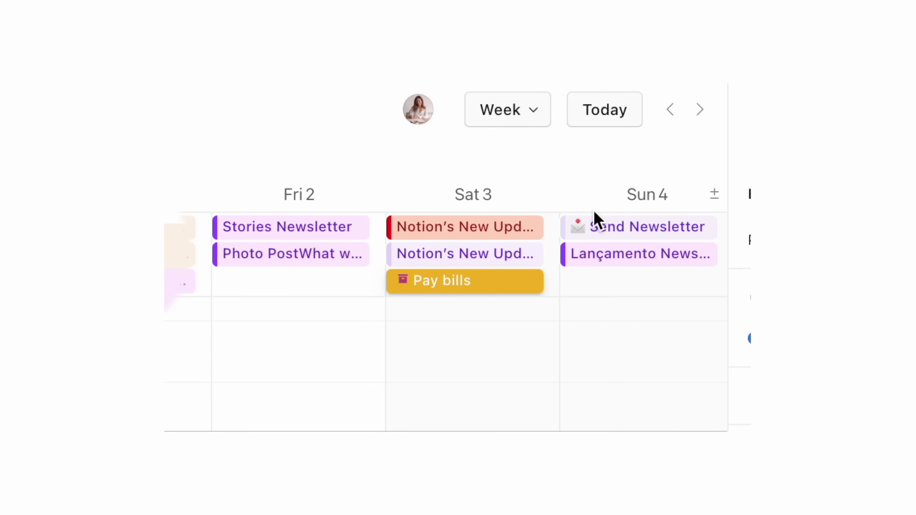
left_click(700, 109)
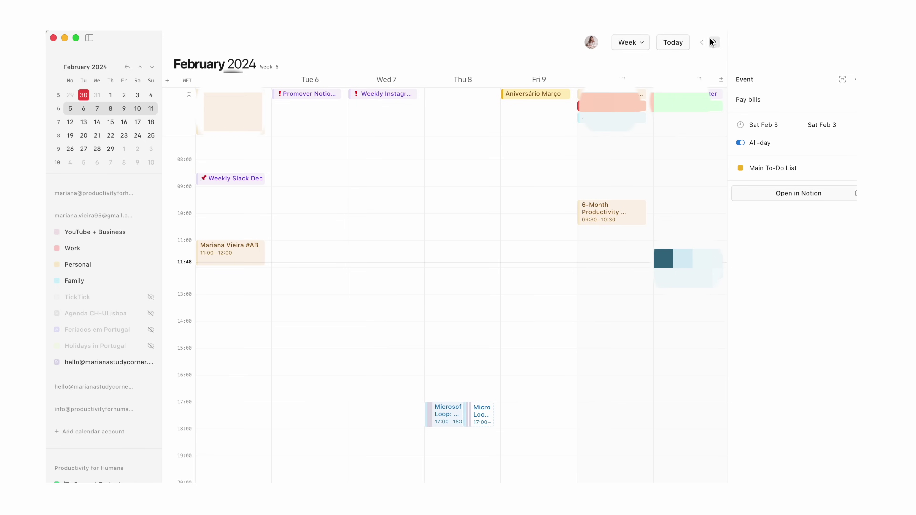
left_click(700, 42)
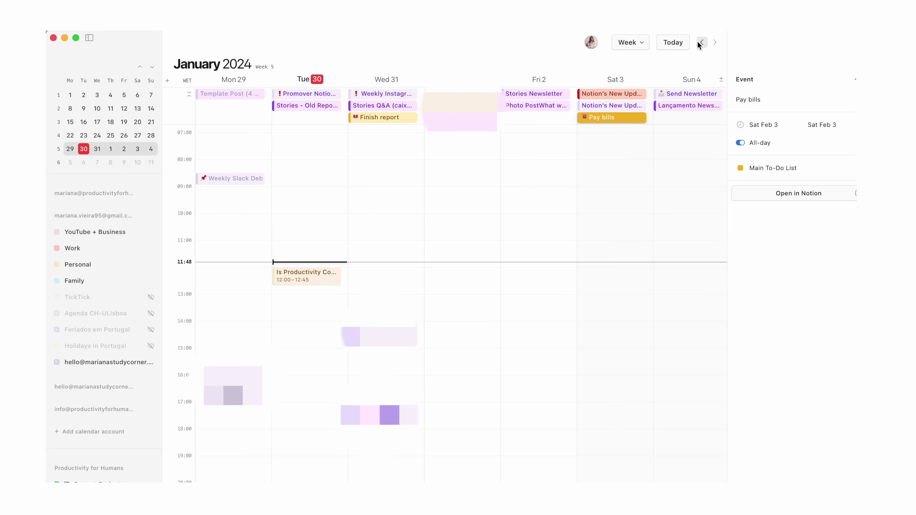
Title the event New YouTube Video, open its Notion page, and add tomorrow's task Watch business seminar.
type("Video")
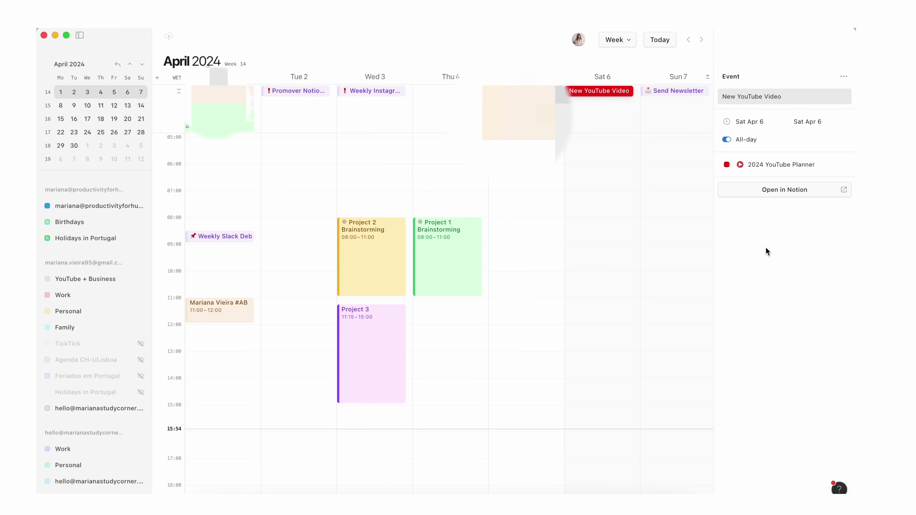
key("Return")
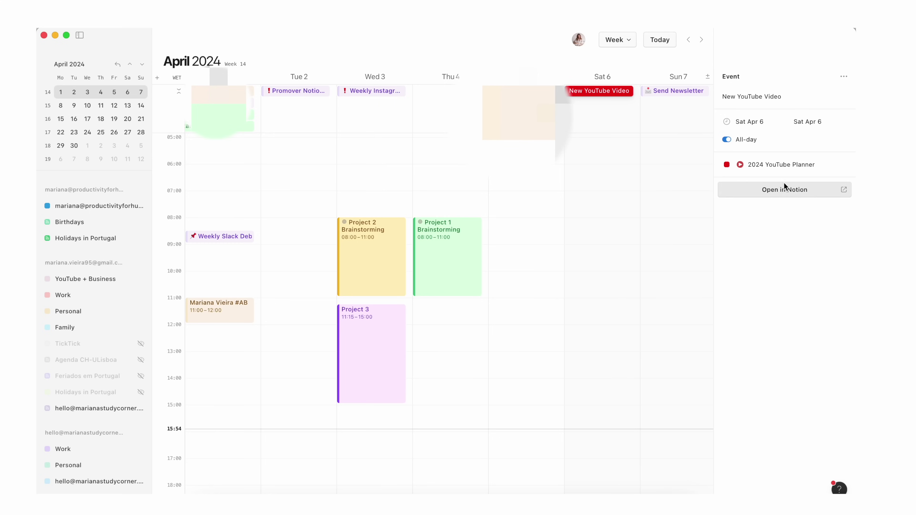
left_click(785, 187)
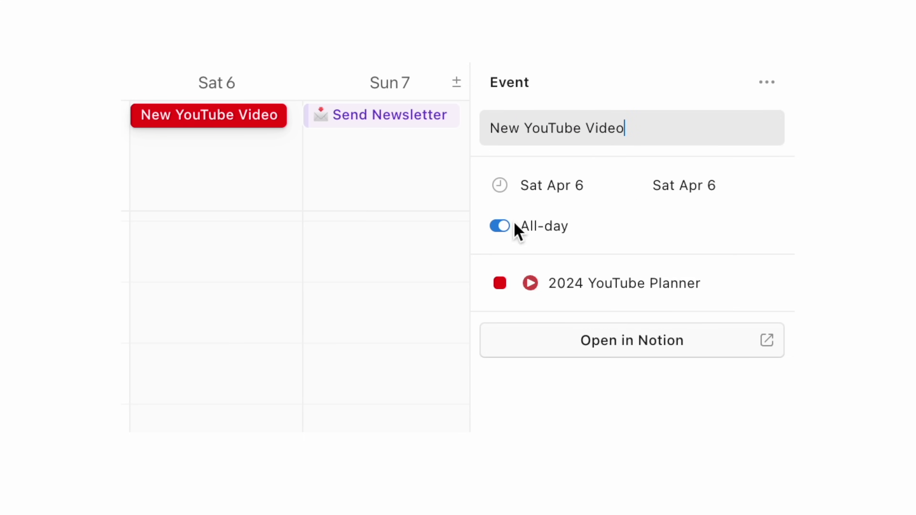
key("Return")
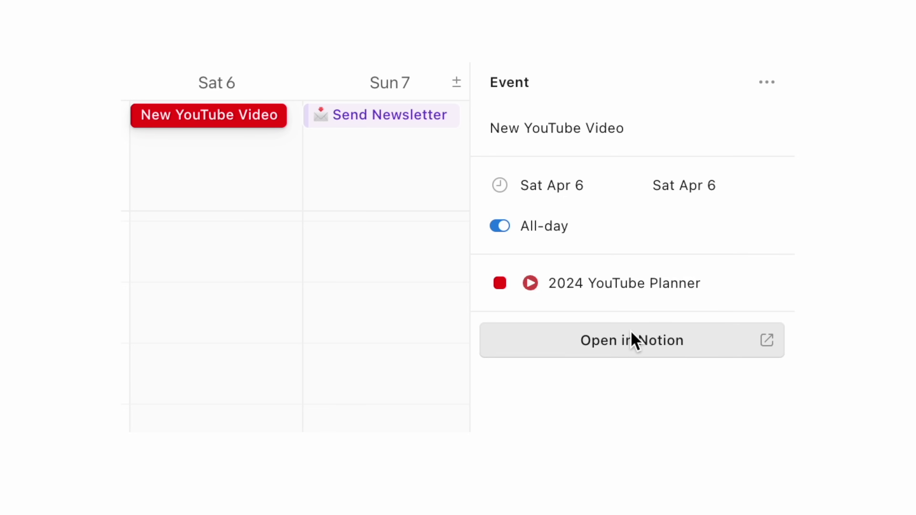
left_click(633, 342)
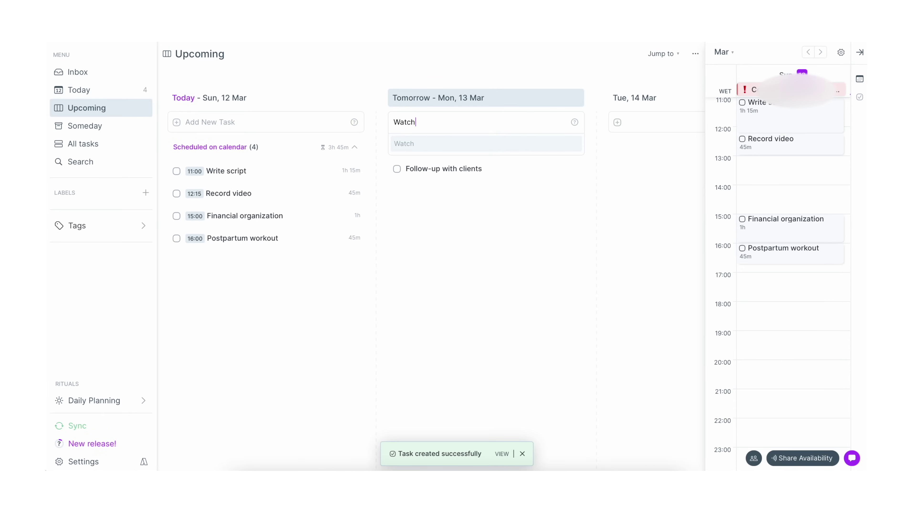
type(" business seminar")
key("Return")
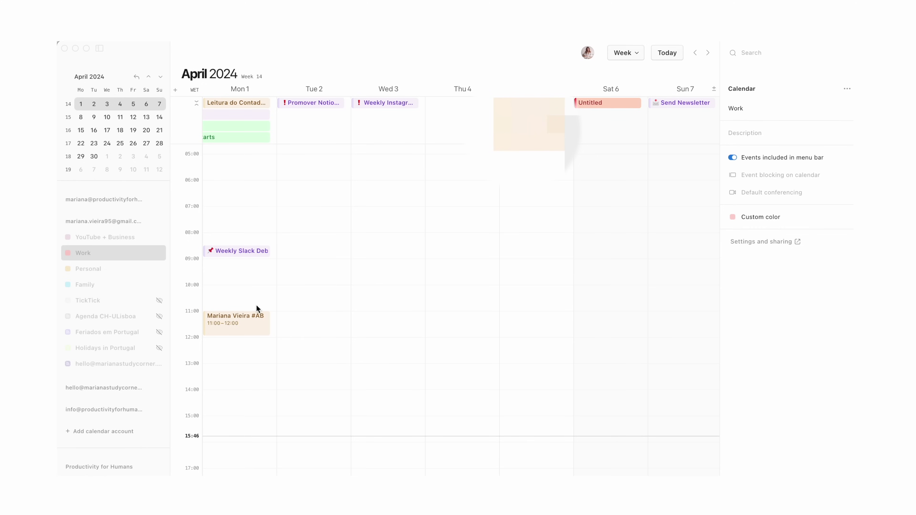
Collapse and re-expand the first two accounts' calendar lists in the sidebar.
left_click(164, 234)
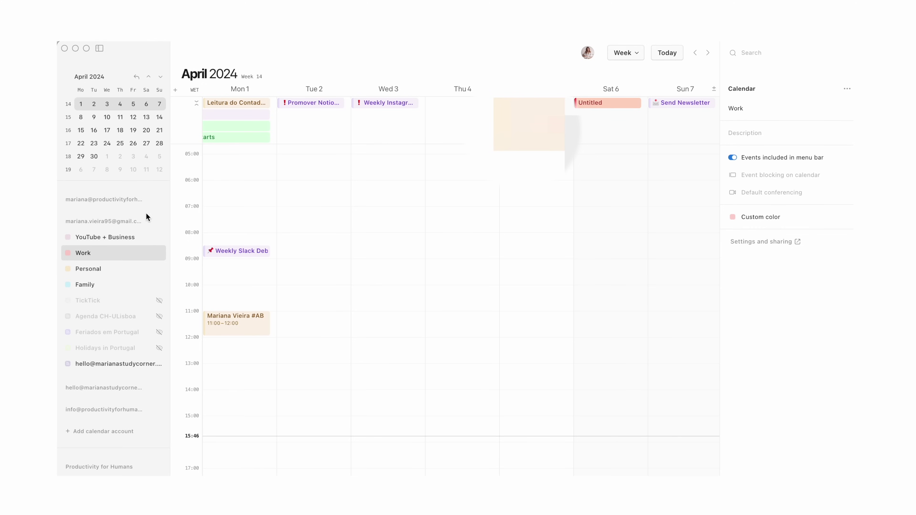
left_click(147, 222)
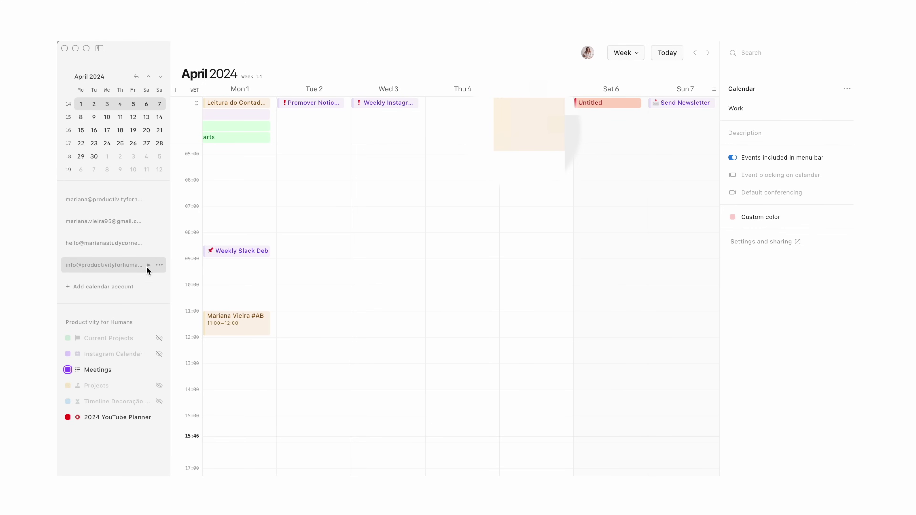
left_click(147, 202)
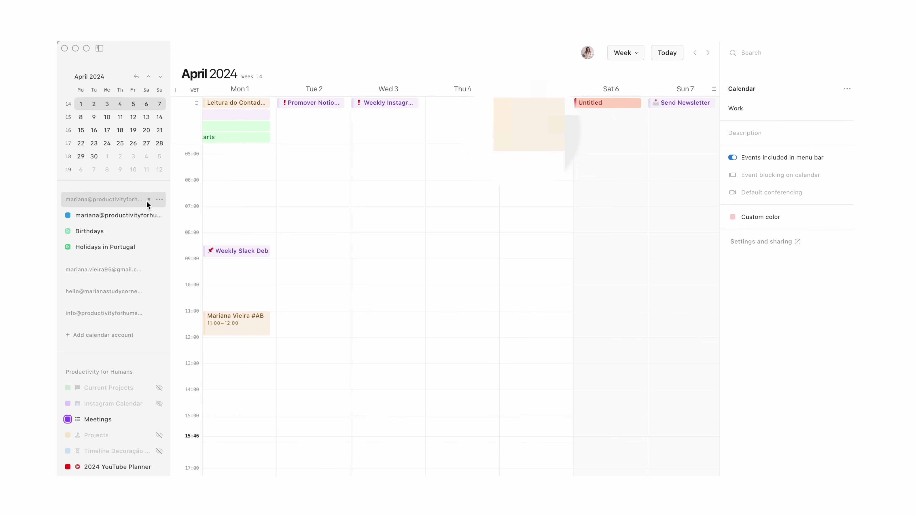
left_click(145, 269)
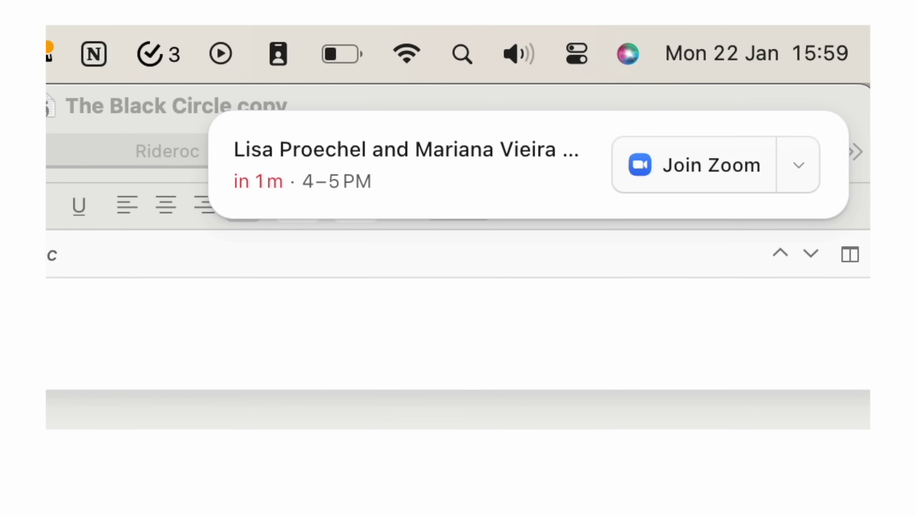
Dismiss the Join Zoom meeting reminder and open the Untitled Sat 6 all-day event.
left_click(683, 175)
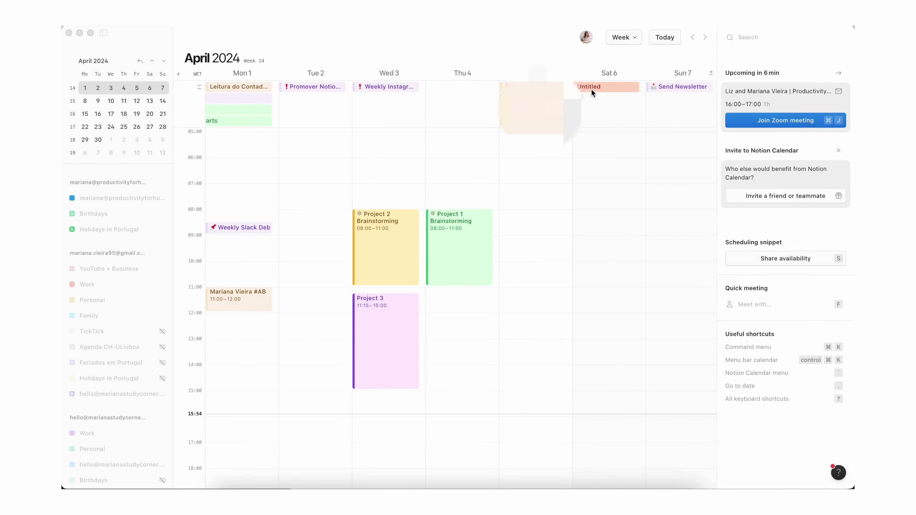
left_click(593, 88)
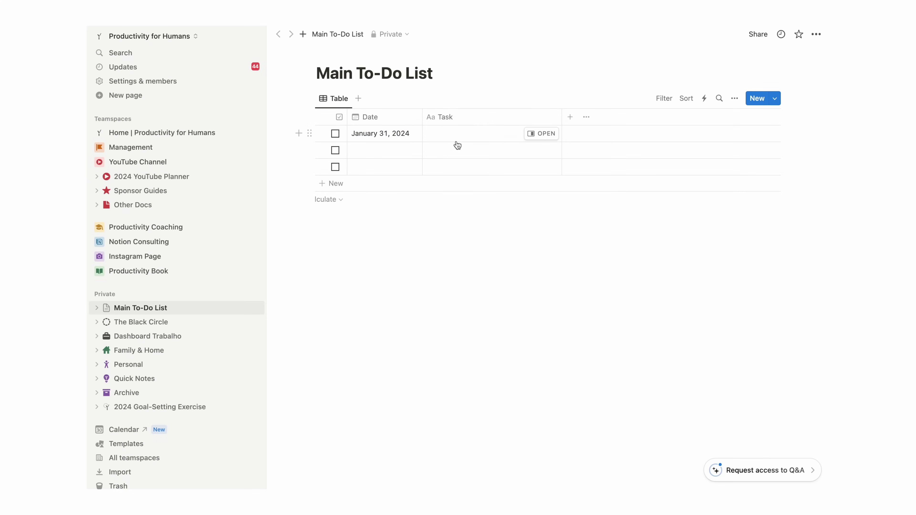
Enter 'Finish report' and 'Pay bills' as the first two Main To-Do tasks, then pick a date for the second.
left_click(457, 144)
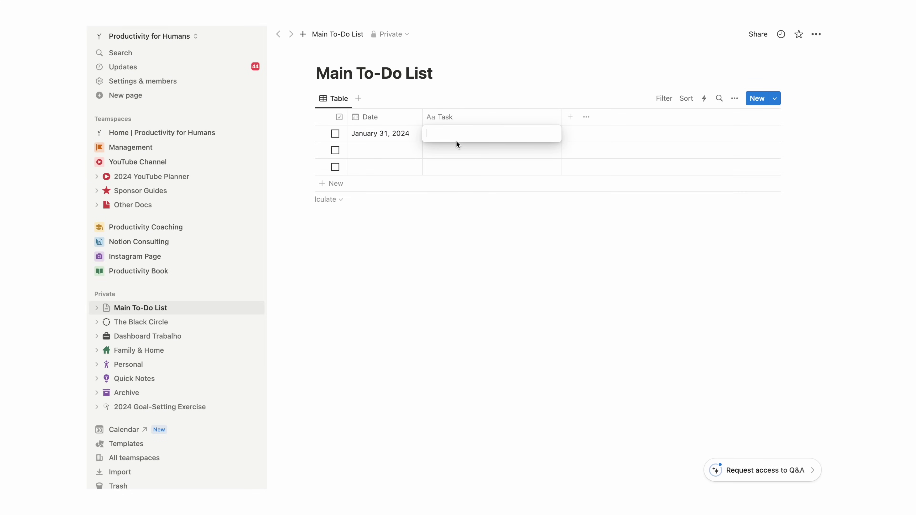
type("Finish report")
left_click(453, 150)
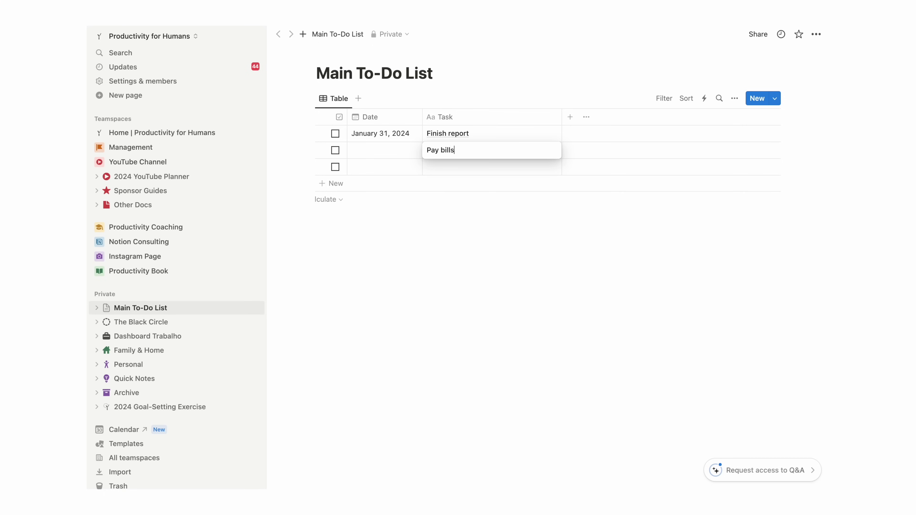
left_click(405, 151)
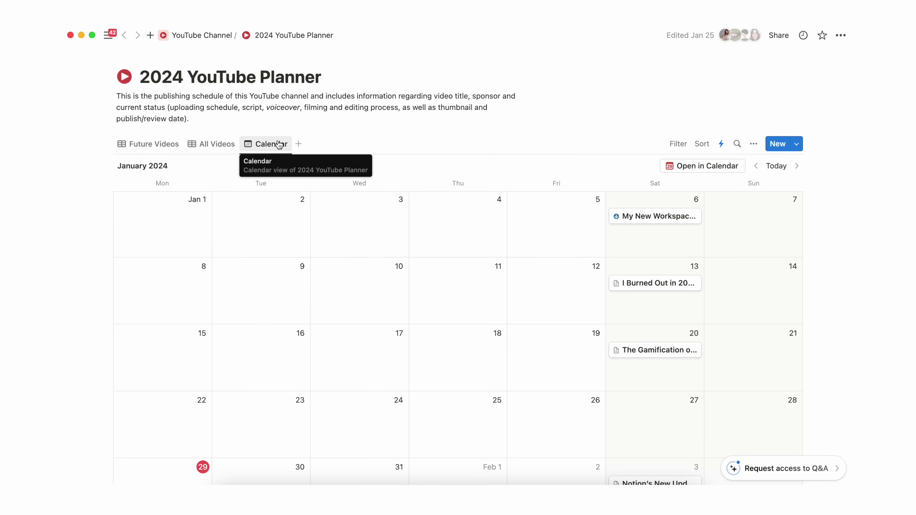
Compare the Future Videos table and calendar views, check Future Videos layout options, and widen the New YouTube Video page.
left_click(175, 146)
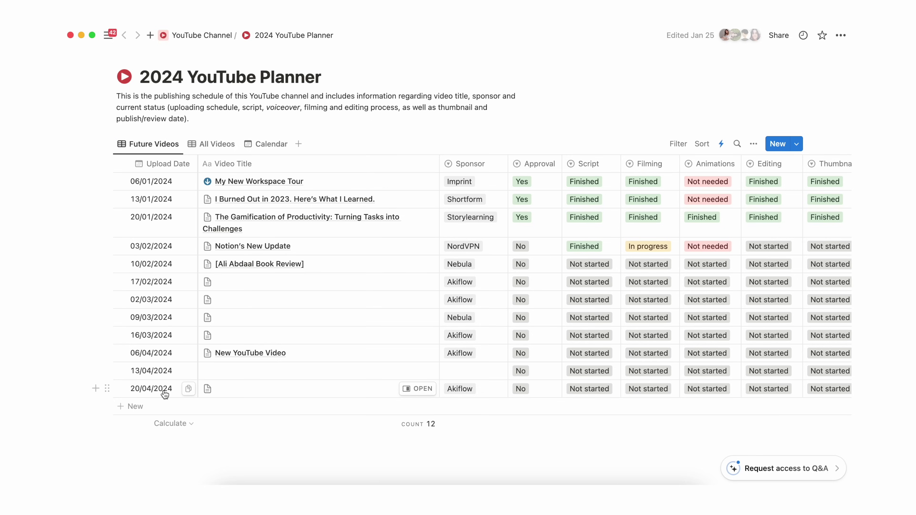
left_click(268, 145)
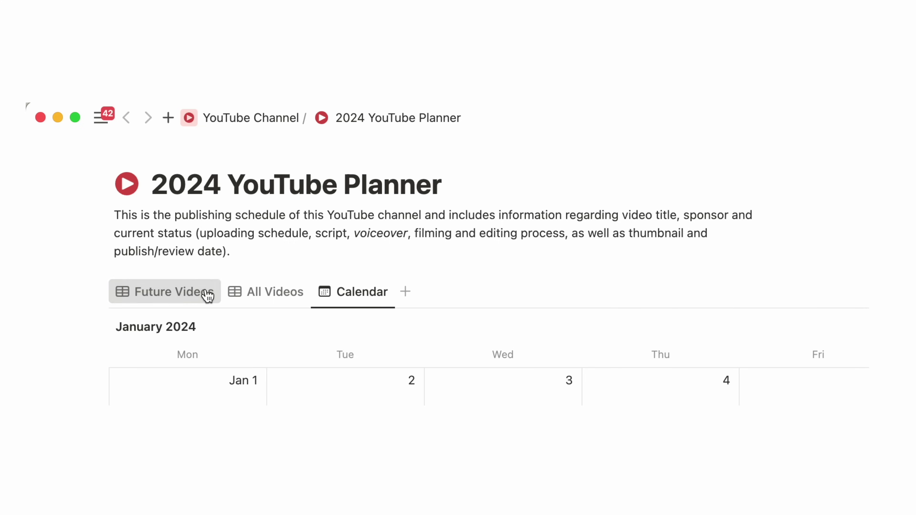
left_click(204, 295)
left_click(722, 88)
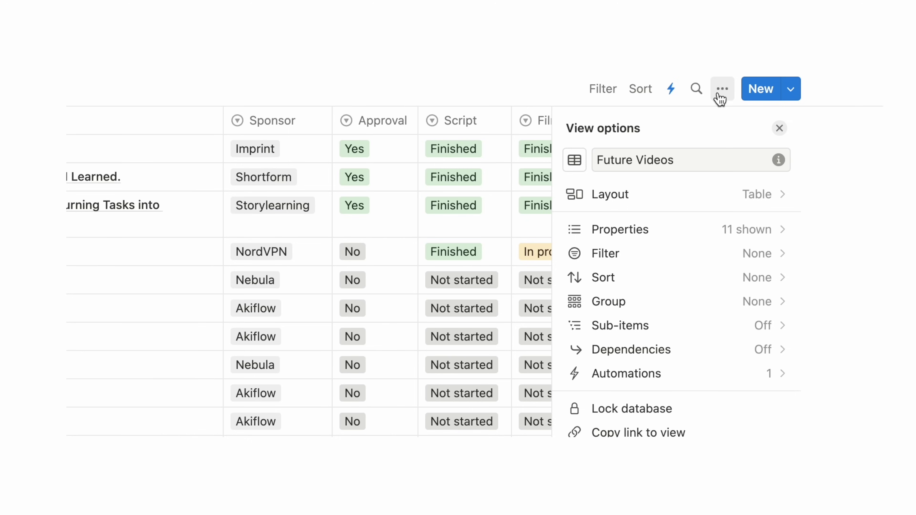
left_click(724, 199)
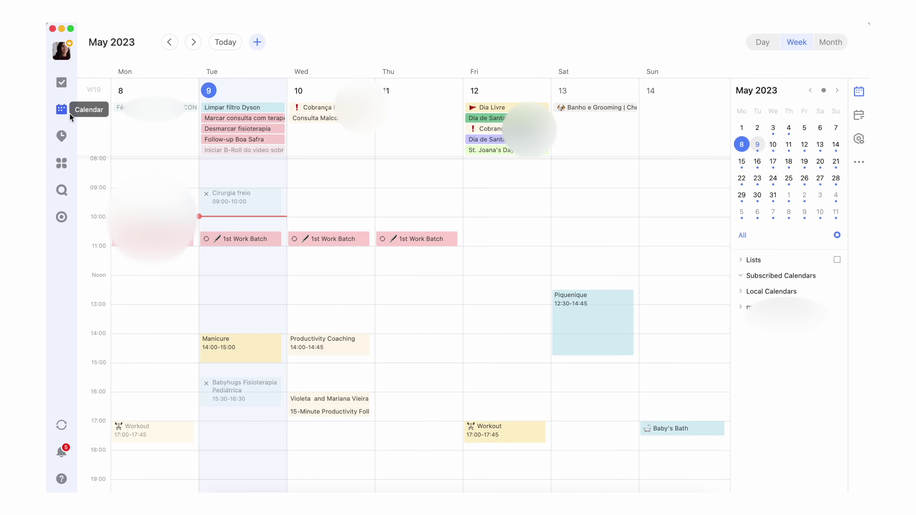
scroll(201, 329, "down", 1)
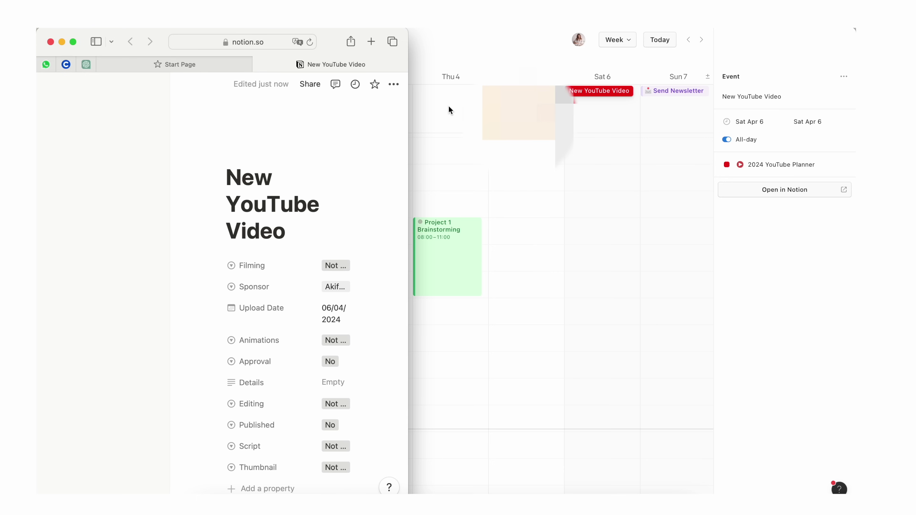
double_click(408, 125)
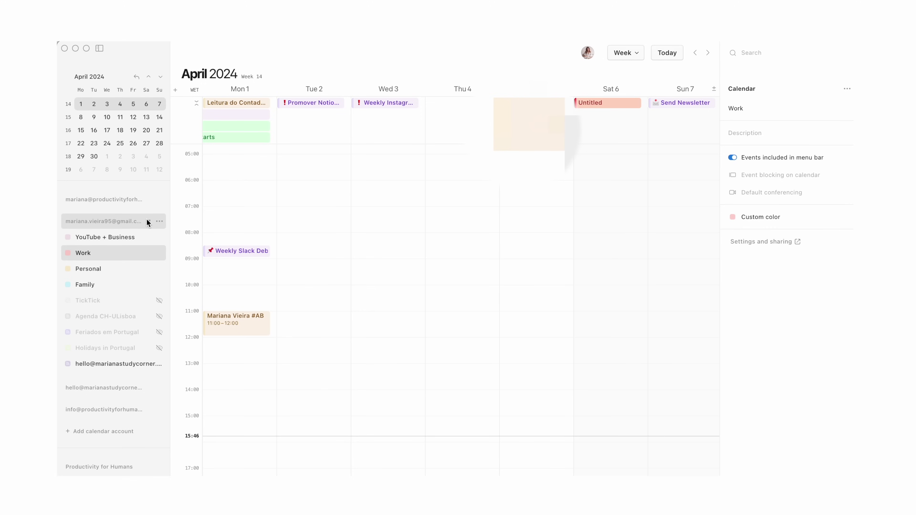
Collapse the second account's calendar list, then expand both the first and second accounts' calendars.
left_click(147, 221)
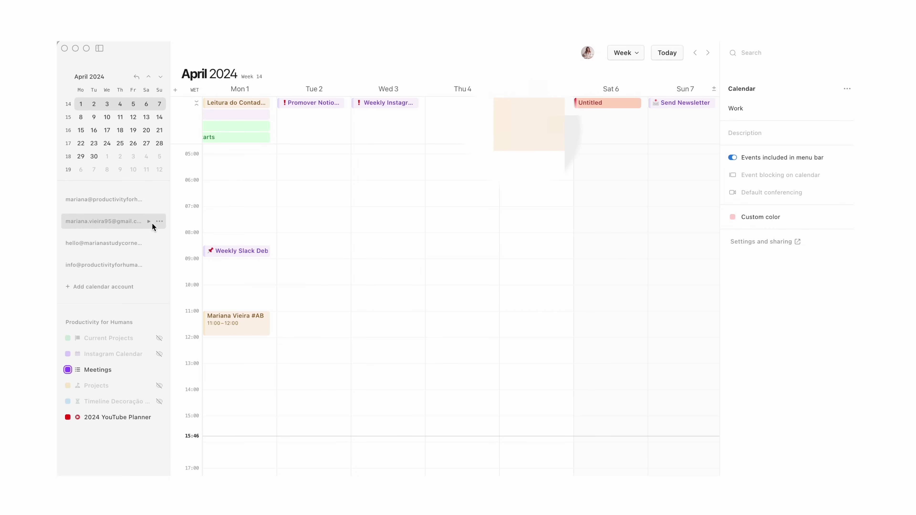
left_click(146, 201)
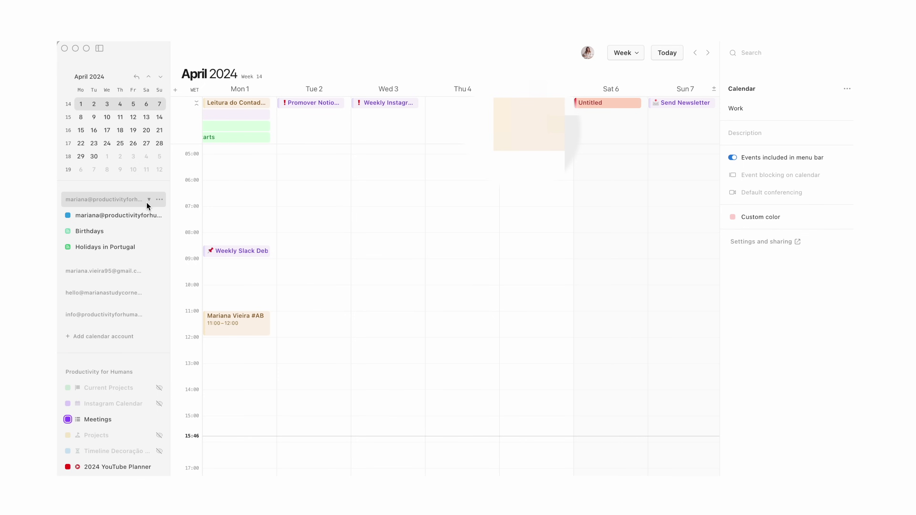
left_click(144, 271)
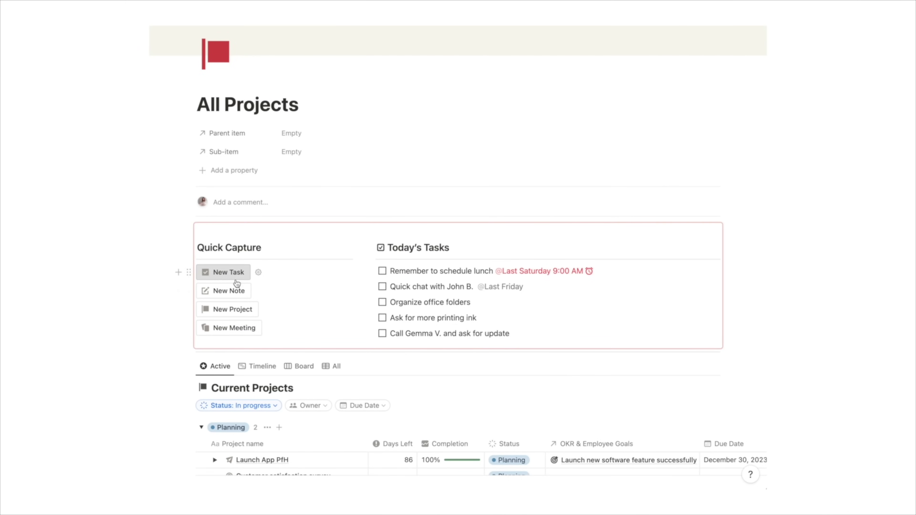
Add an untitled task with the Quick Capture New Task button and find it under No Project.
left_click(236, 280)
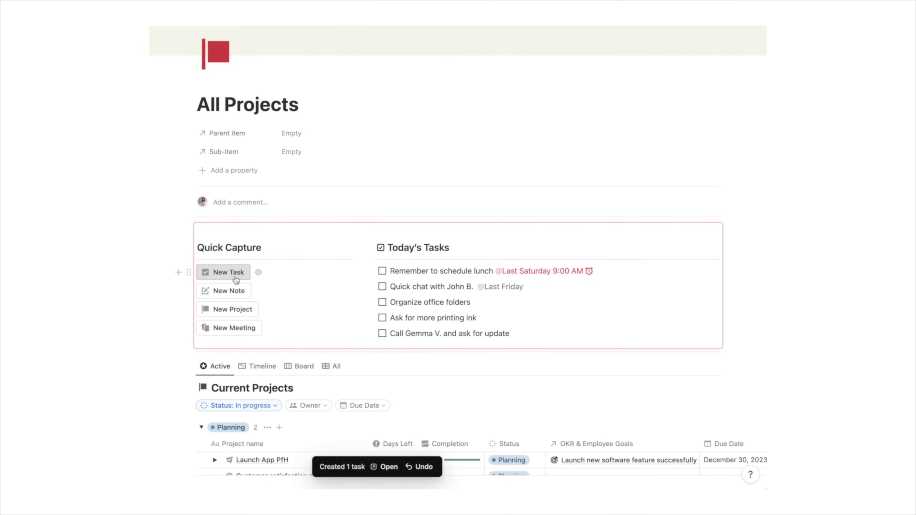
scroll(411, 283, "down", 15)
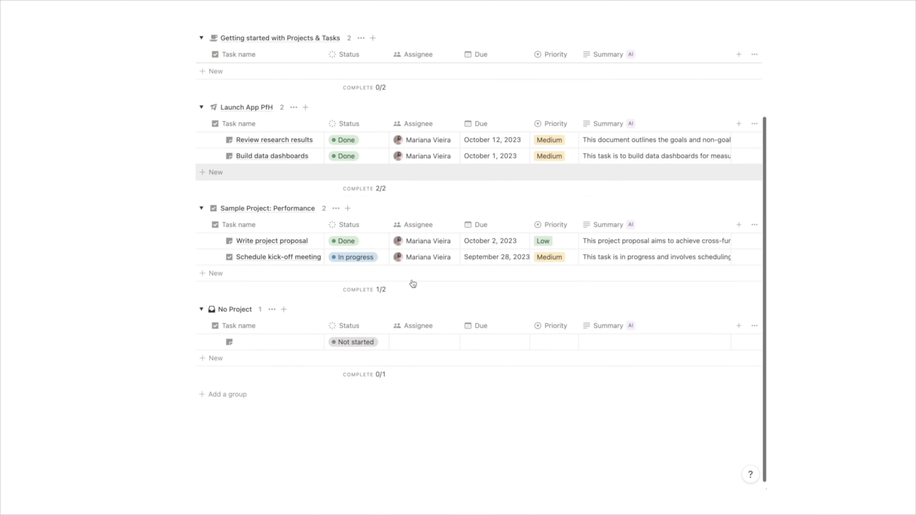
scroll(413, 284, "up", 5)
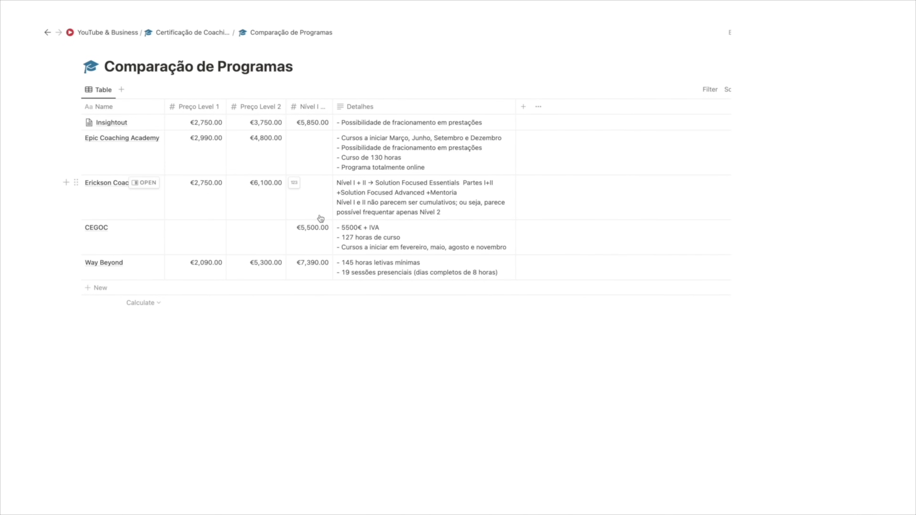
Go up through the Certificação de Coaching page to the YouTube & Business page.
left_click(193, 33)
left_click(130, 33)
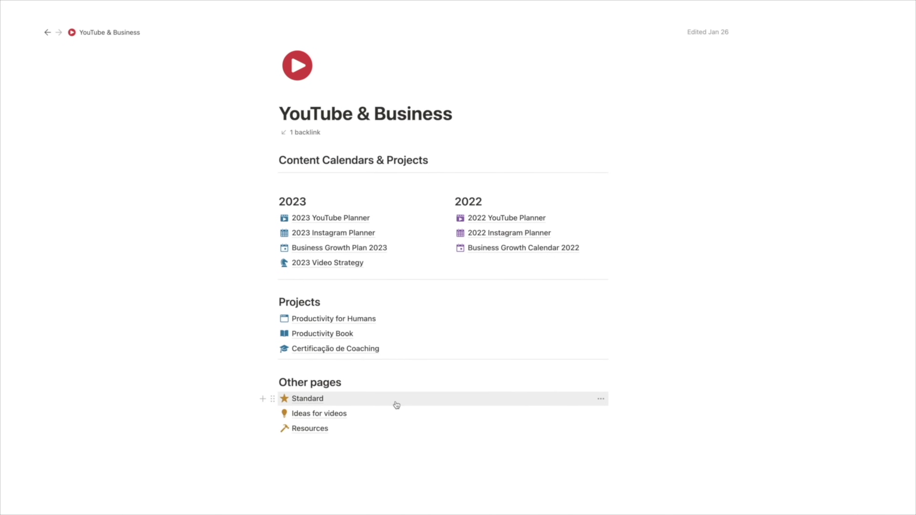